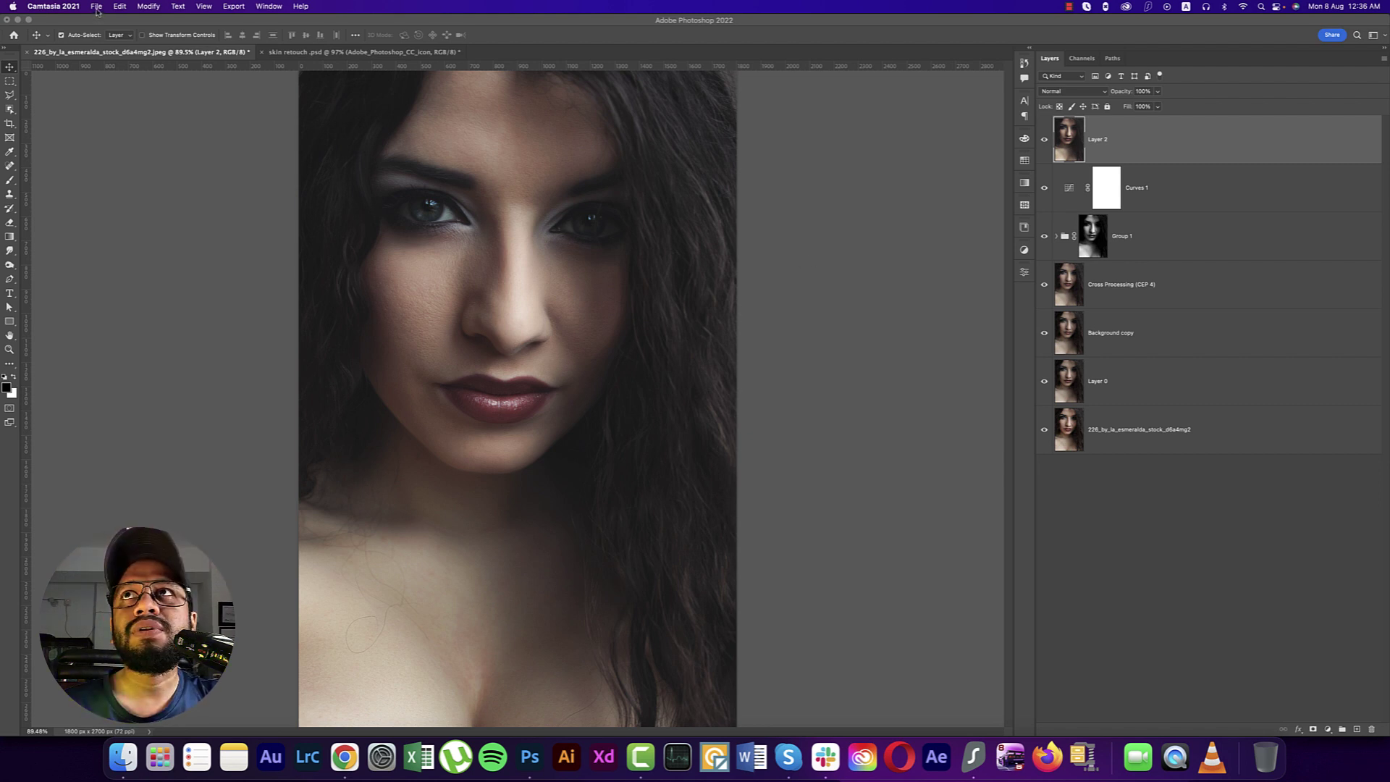
# Step: Open the 223_by_la_esmeralda stock portrait JPEG from the Downloads folder
pyautogui.click(213, 22)
pyautogui.click(83, 7)
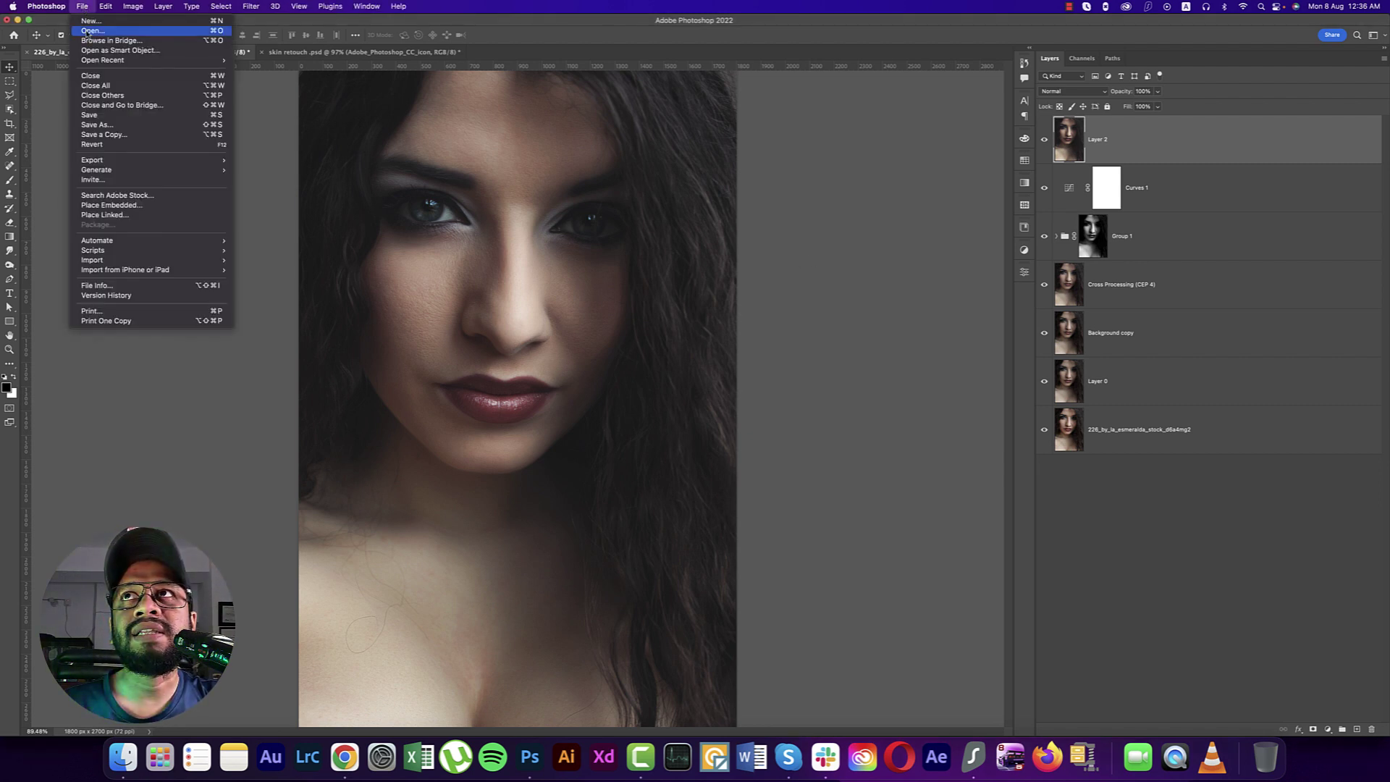
pyautogui.click(90, 31)
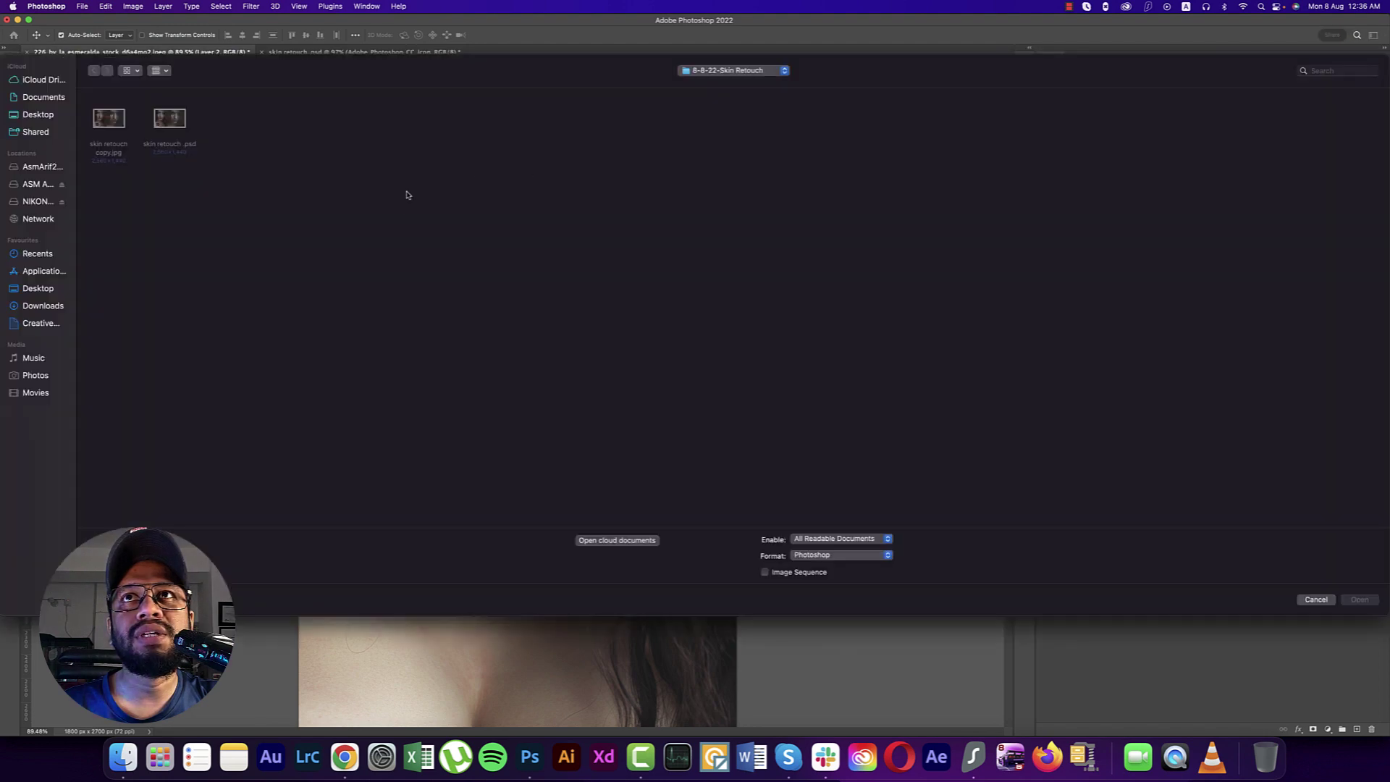
pyautogui.click(44, 168)
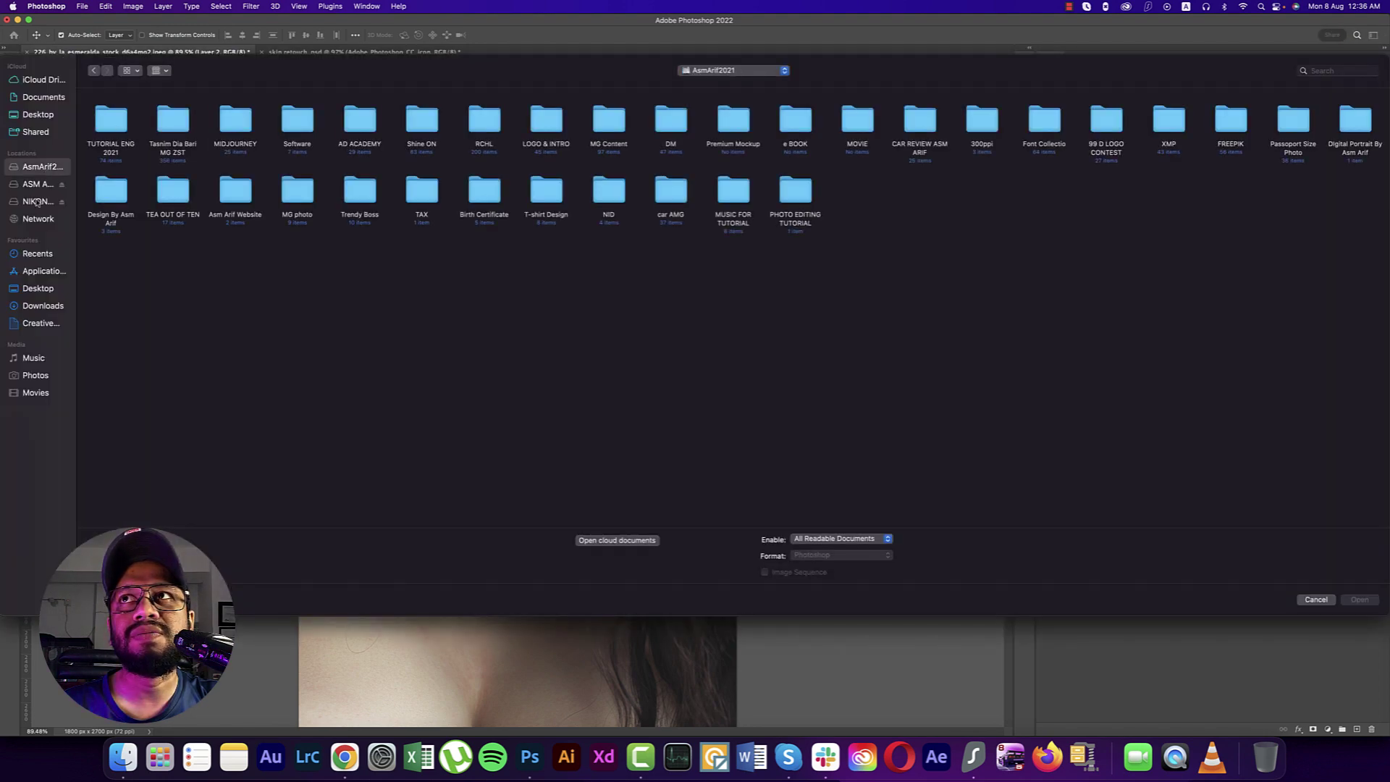
pyautogui.click(42, 306)
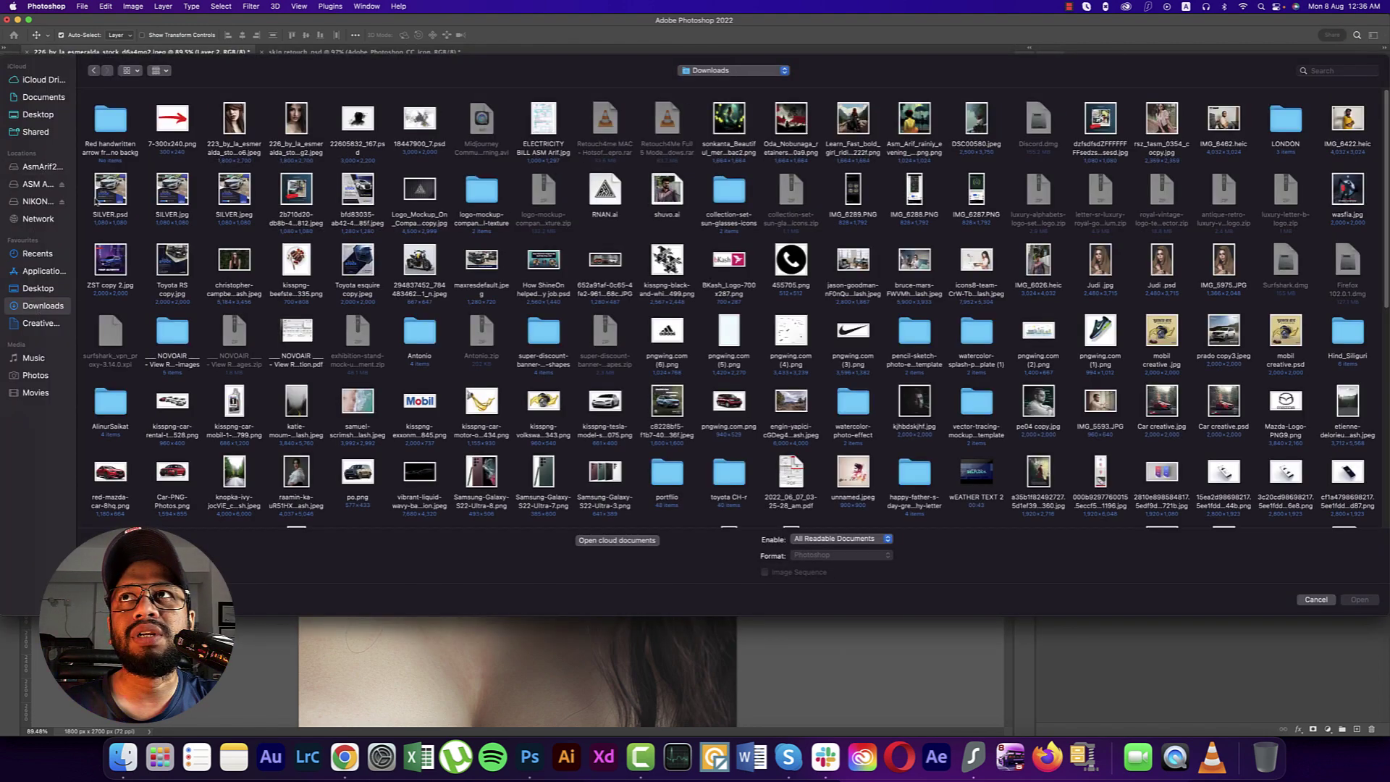
pyautogui.doubleClick(235, 119)
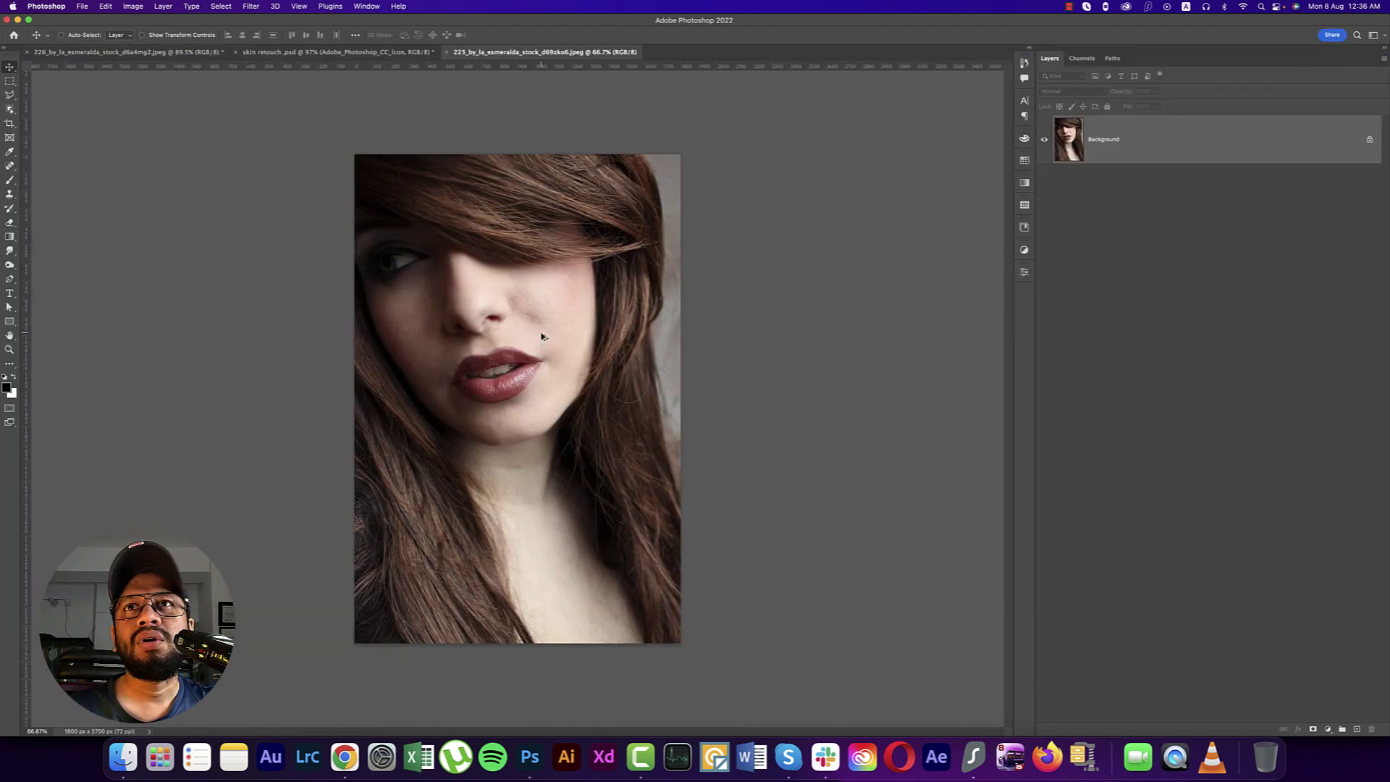
# Step: Duplicate the portrait's Background layer onto a new layer
pyautogui.scroll(4, 542, 335)
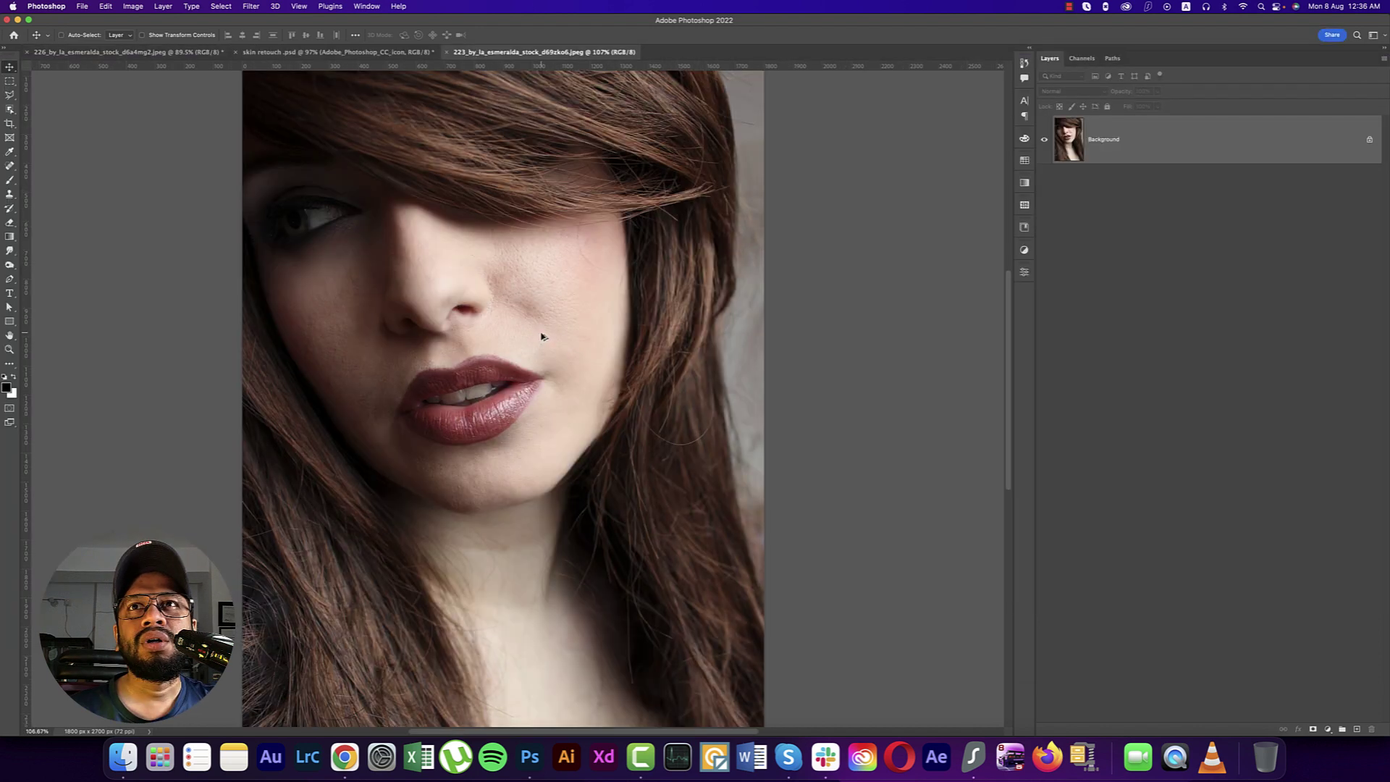
pyautogui.scroll(-4, 541, 335)
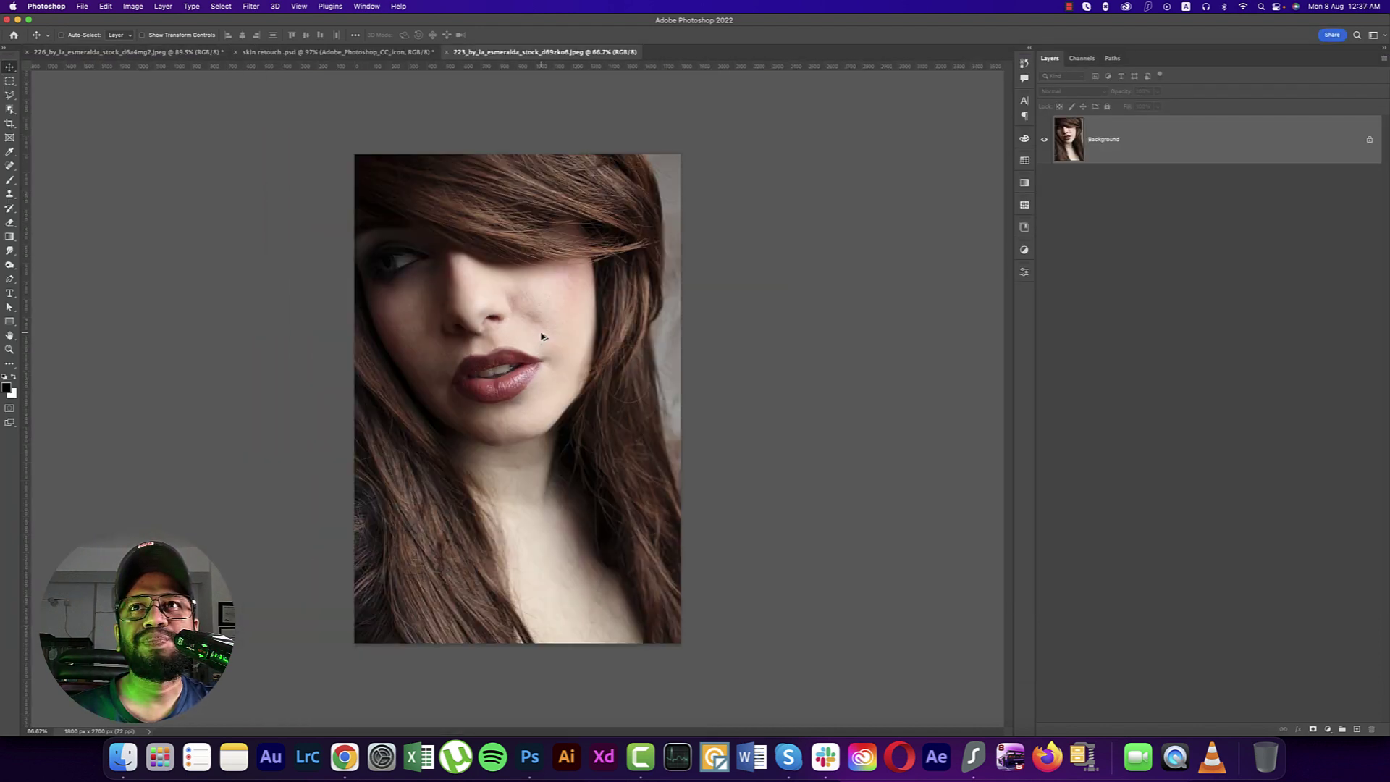
pyautogui.scroll(4, 542, 335)
pyautogui.press('super+j')
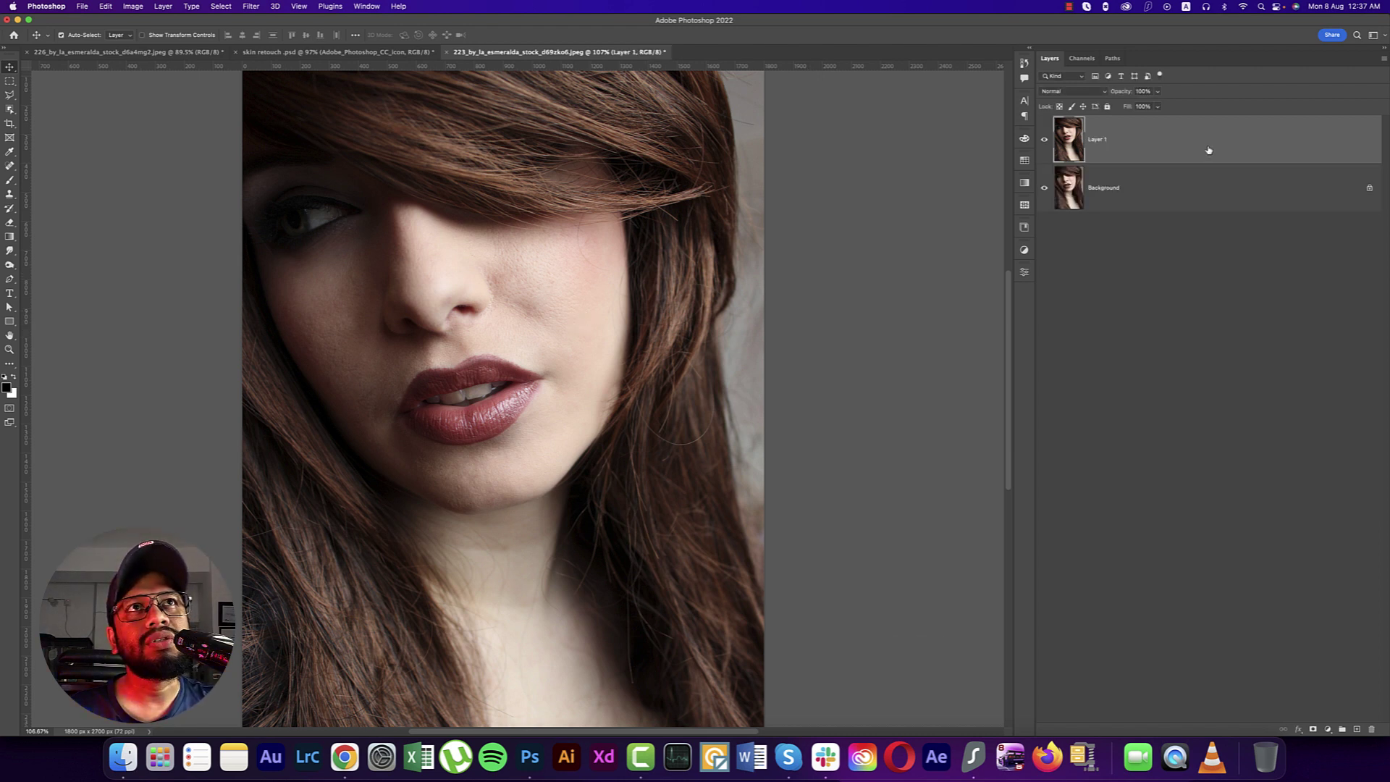
# Step: Apply the Camera Raw Filter to the duplicated layer with Highlights lowered to -69
pyautogui.click(252, 9)
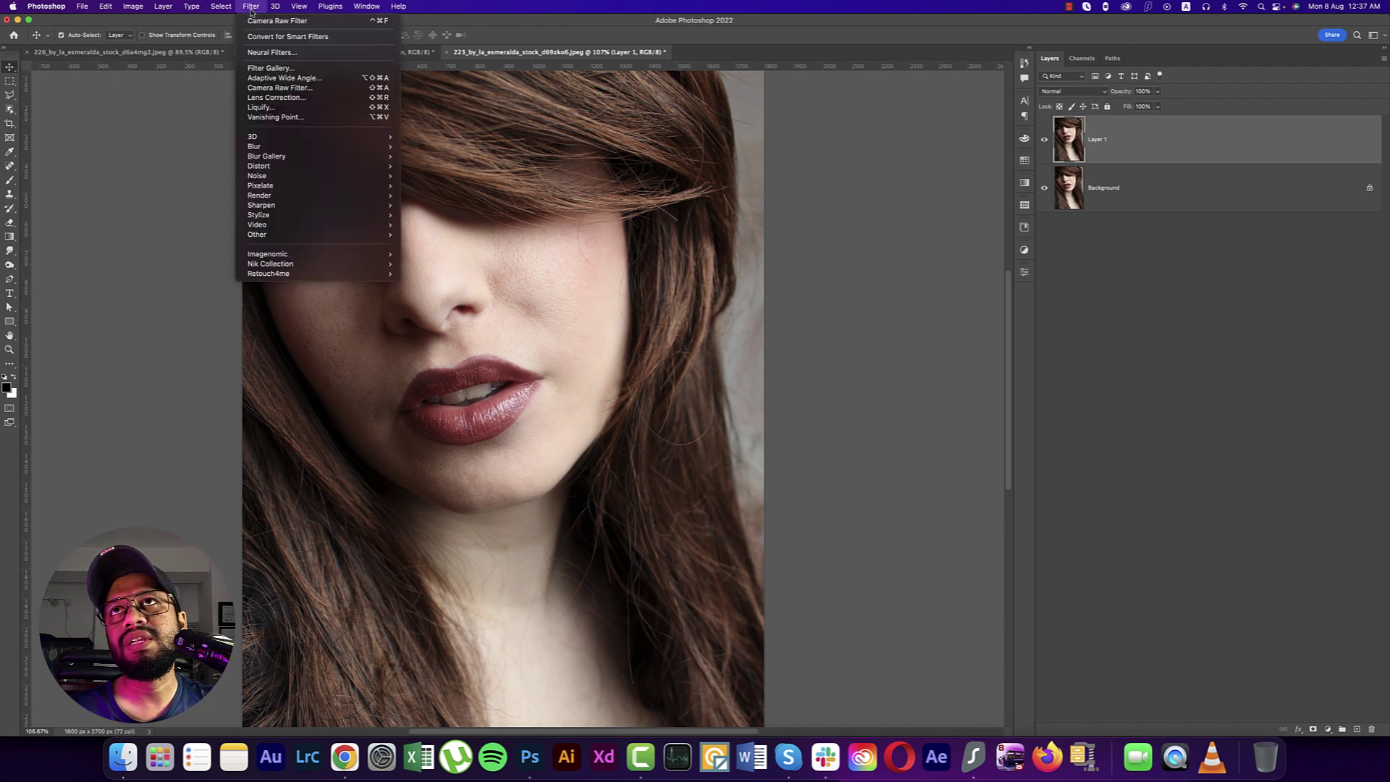
pyautogui.click(280, 88)
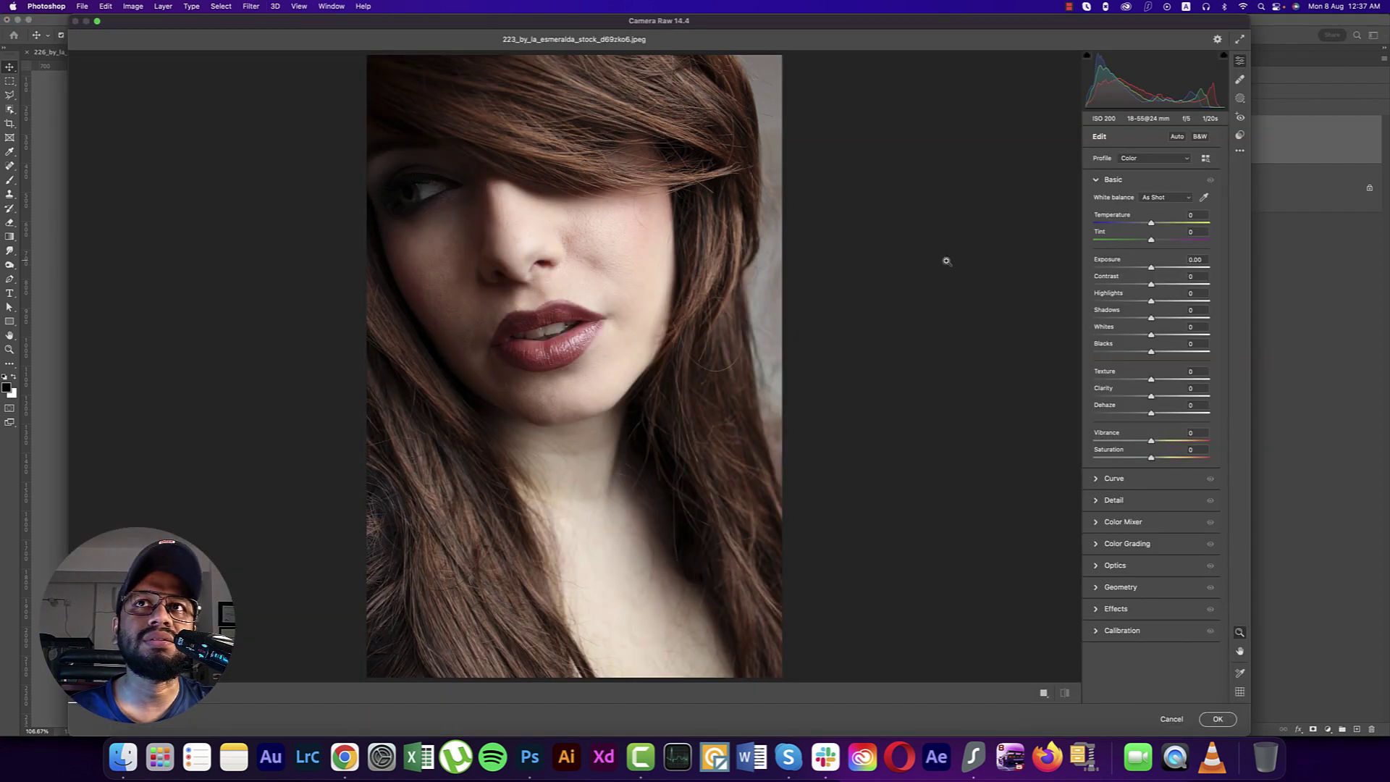
pyautogui.moveTo(1152, 301); pyautogui.dragTo(1112, 301)
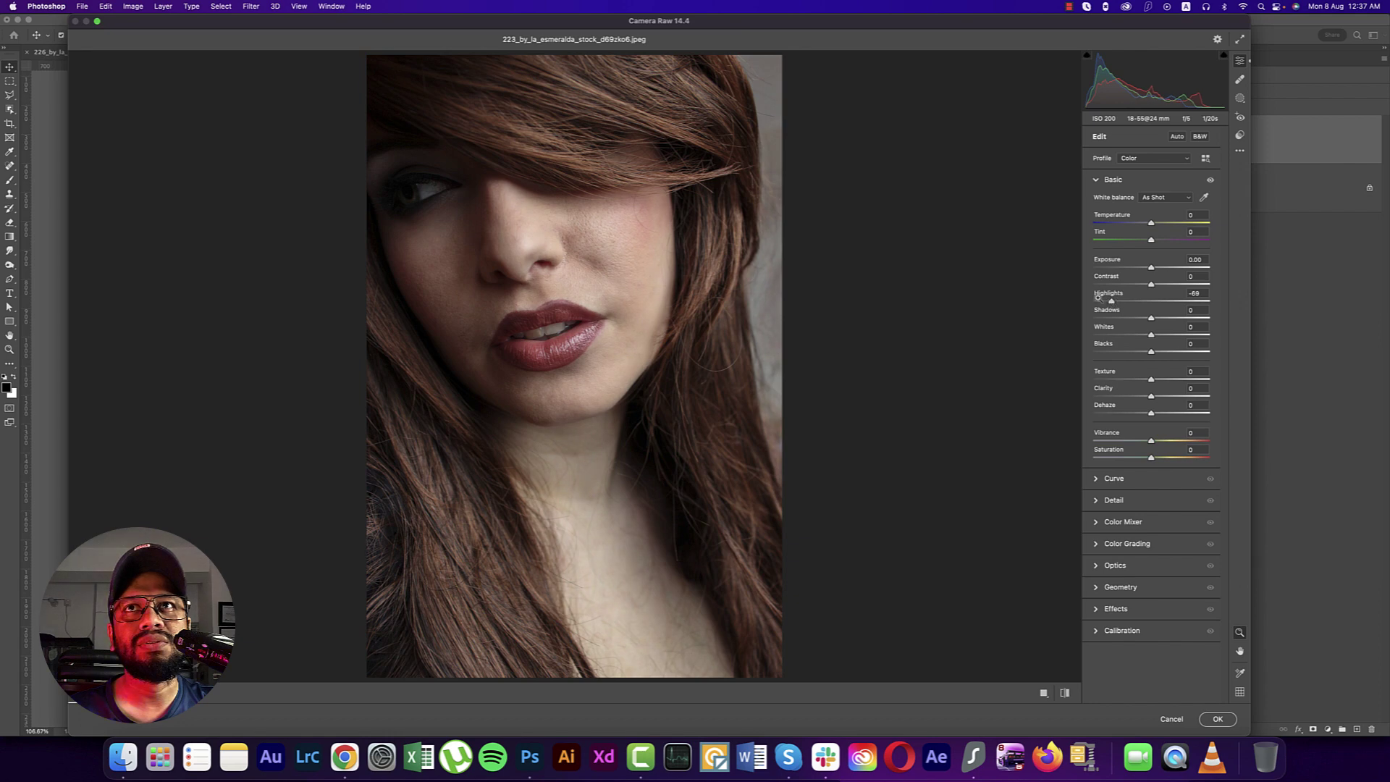
pyautogui.click(1218, 720)
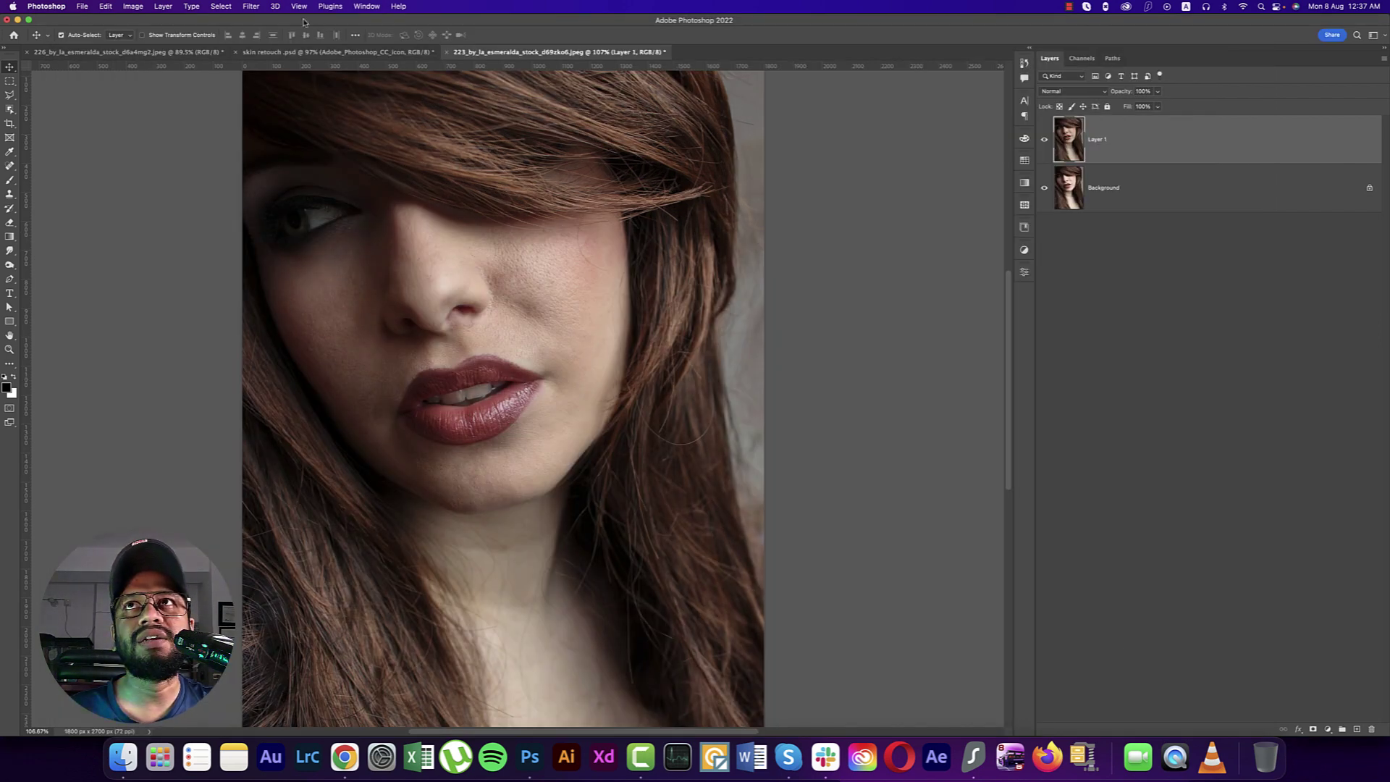
# Step: Smooth the skin on Layer 1 with Imagenomic Portraiture 3 using the custom preset, and compare it with the original
pyautogui.click(251, 6)
pyautogui.moveTo(281, 256)
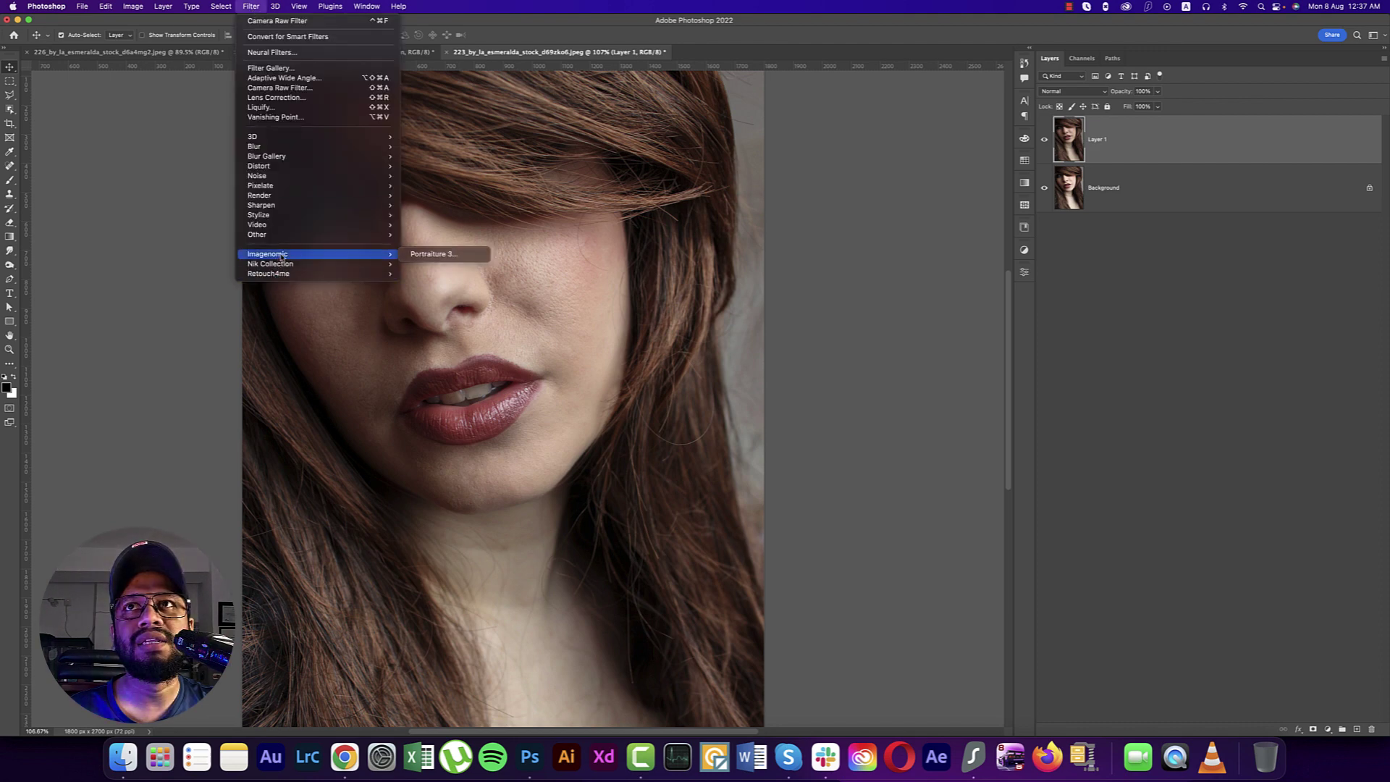
pyautogui.click(433, 253)
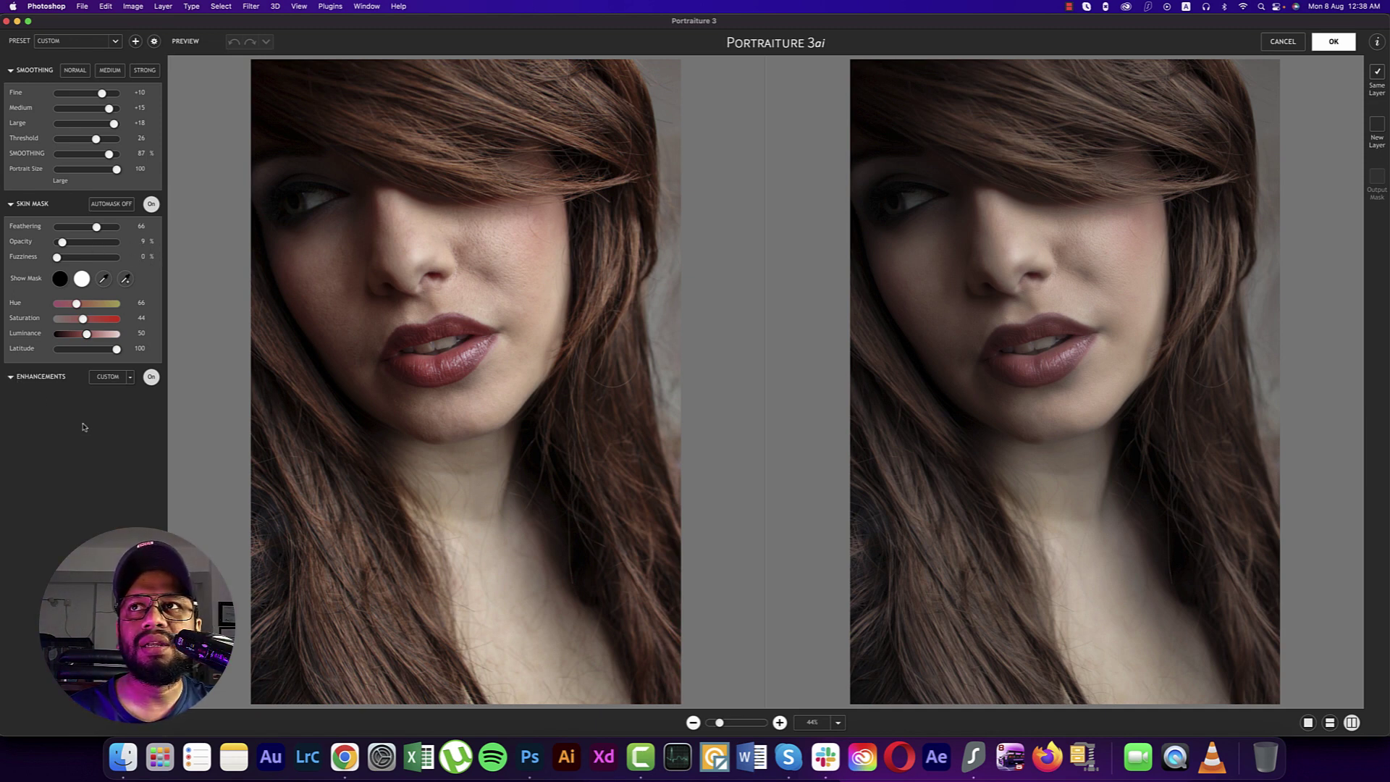
pyautogui.click(16, 378)
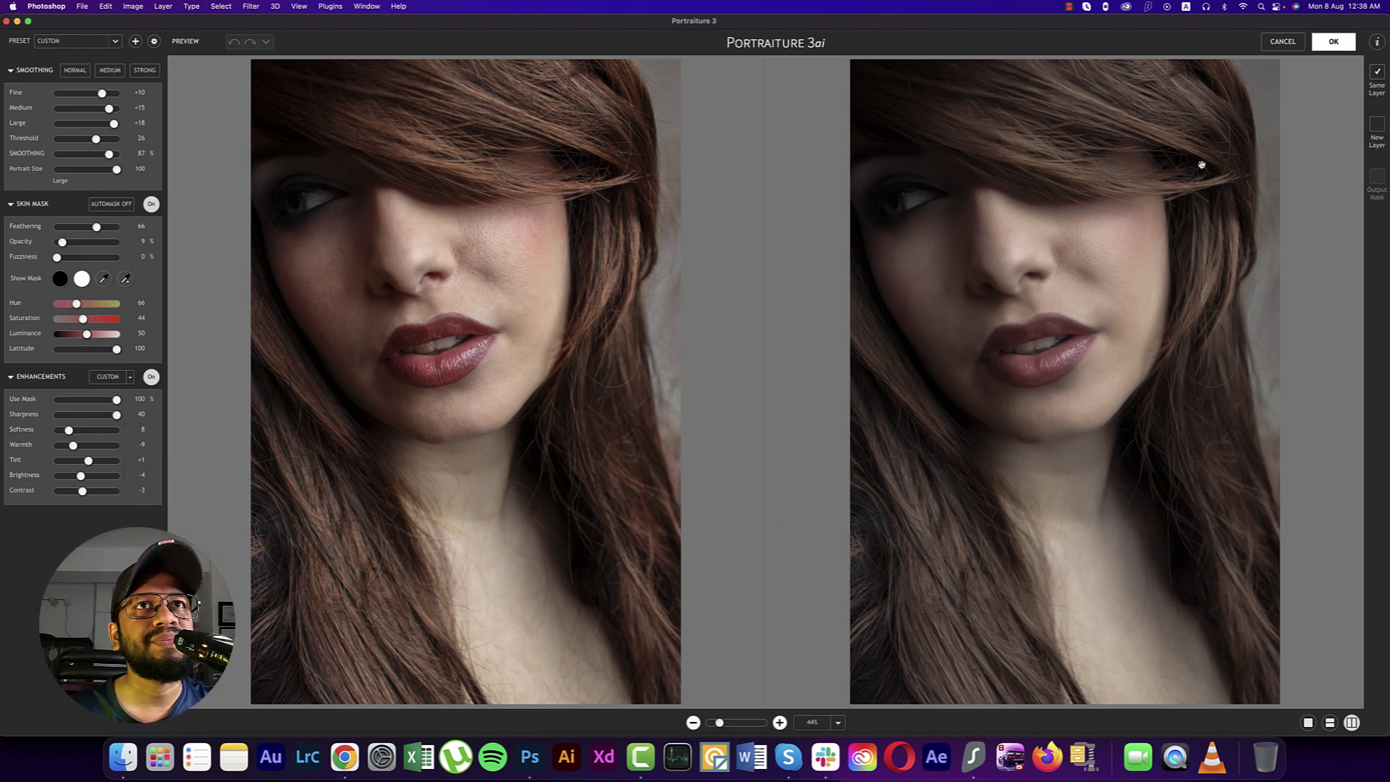
pyautogui.click(1334, 41)
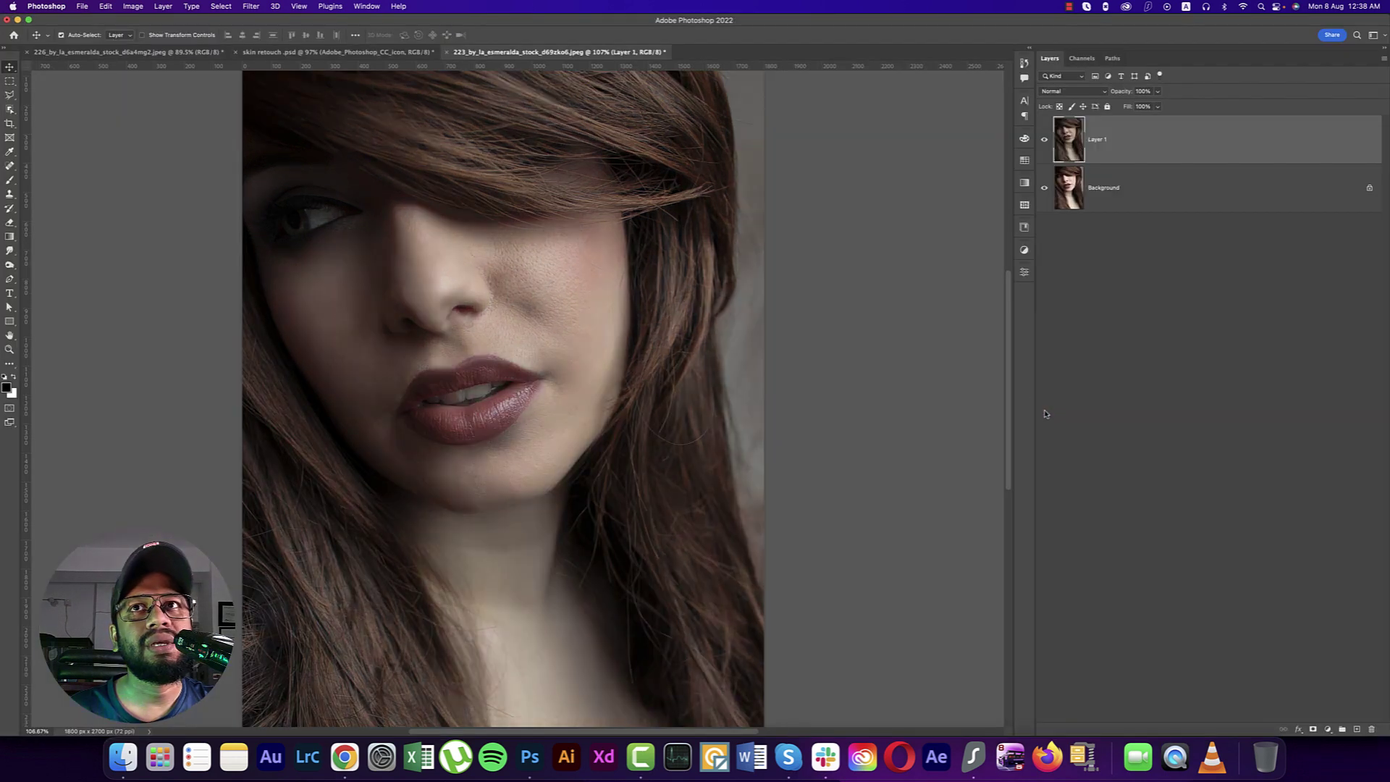
pyautogui.click(1044, 139)
pyautogui.click(1045, 140)
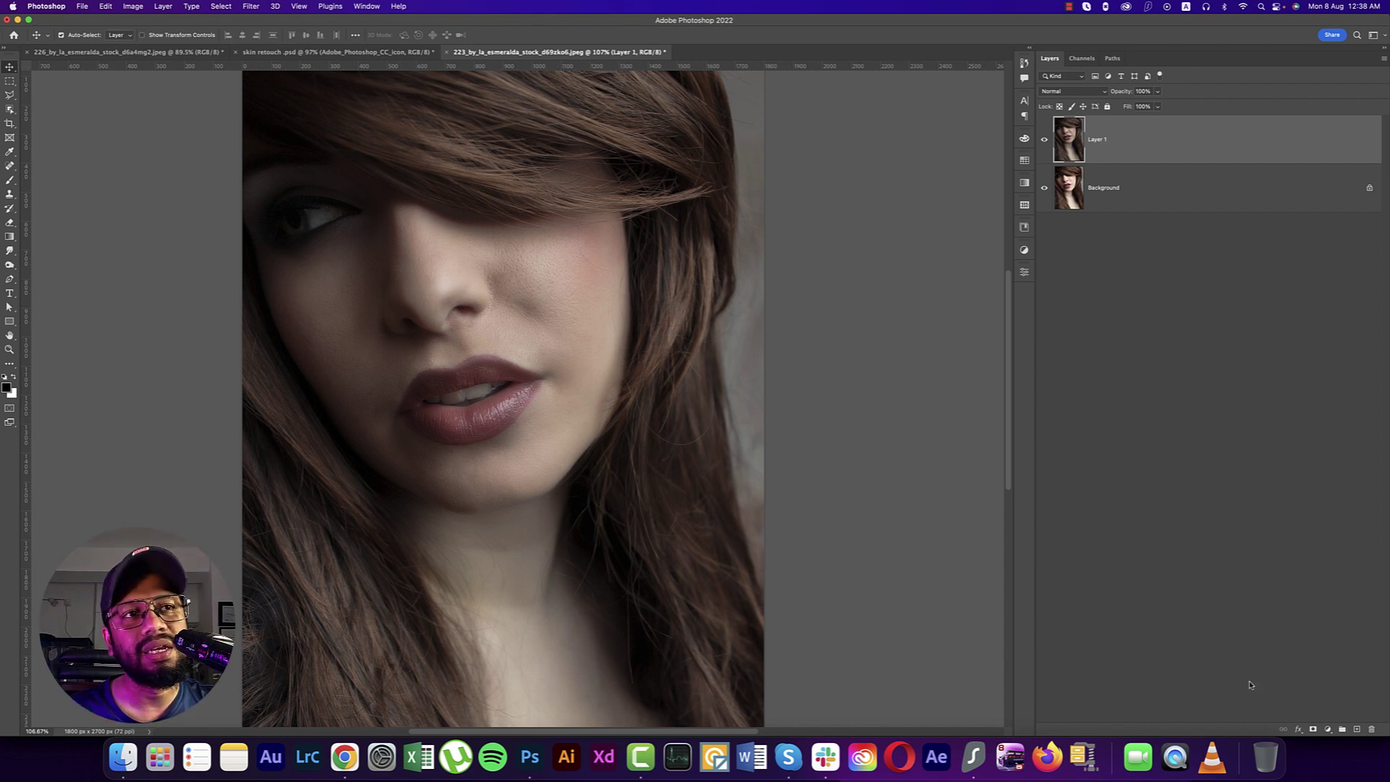
# Step: Add a Color Lookup adjustment layer with the Kodak 5218 Kodak 2383 (by Adobe) LUT and reduce its opacity to 14%
pyautogui.click(1328, 730)
pyautogui.click(1334, 643)
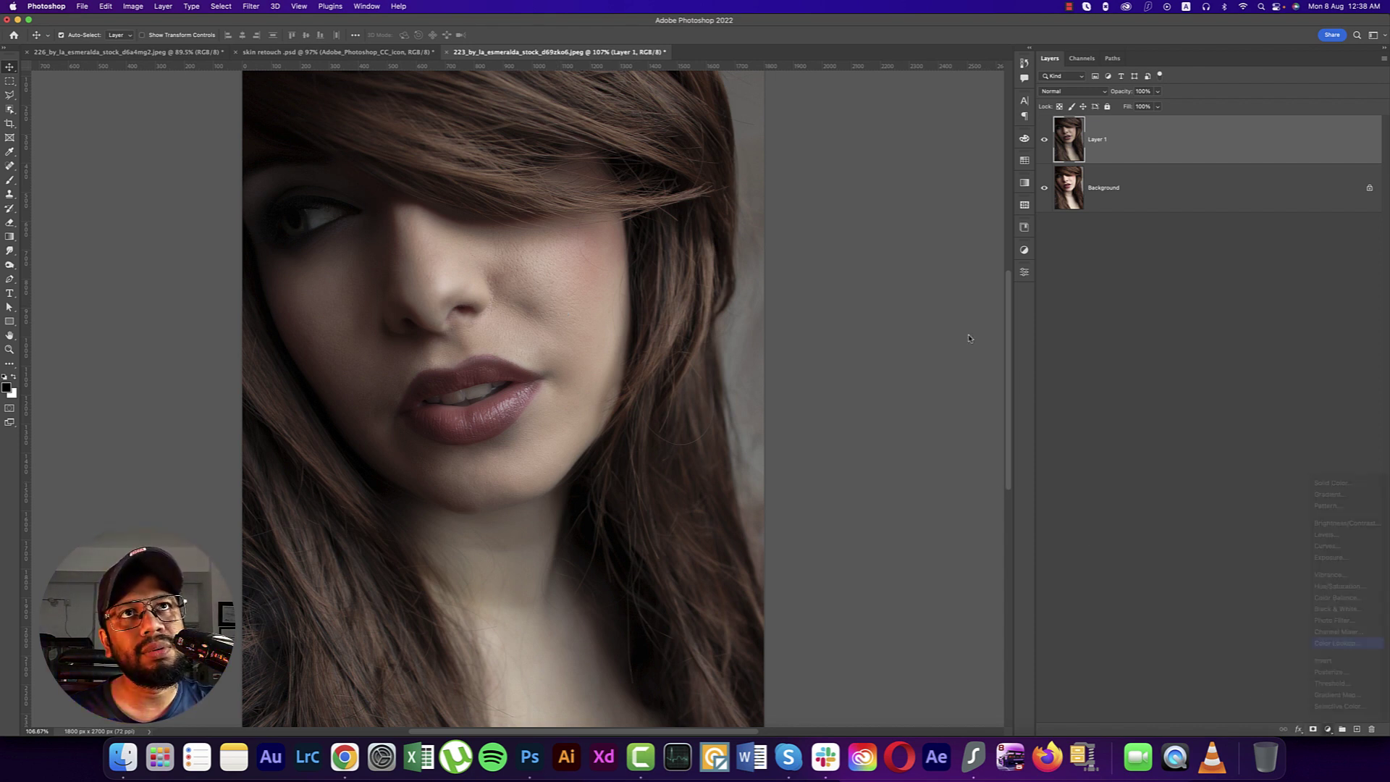
pyautogui.click(942, 303)
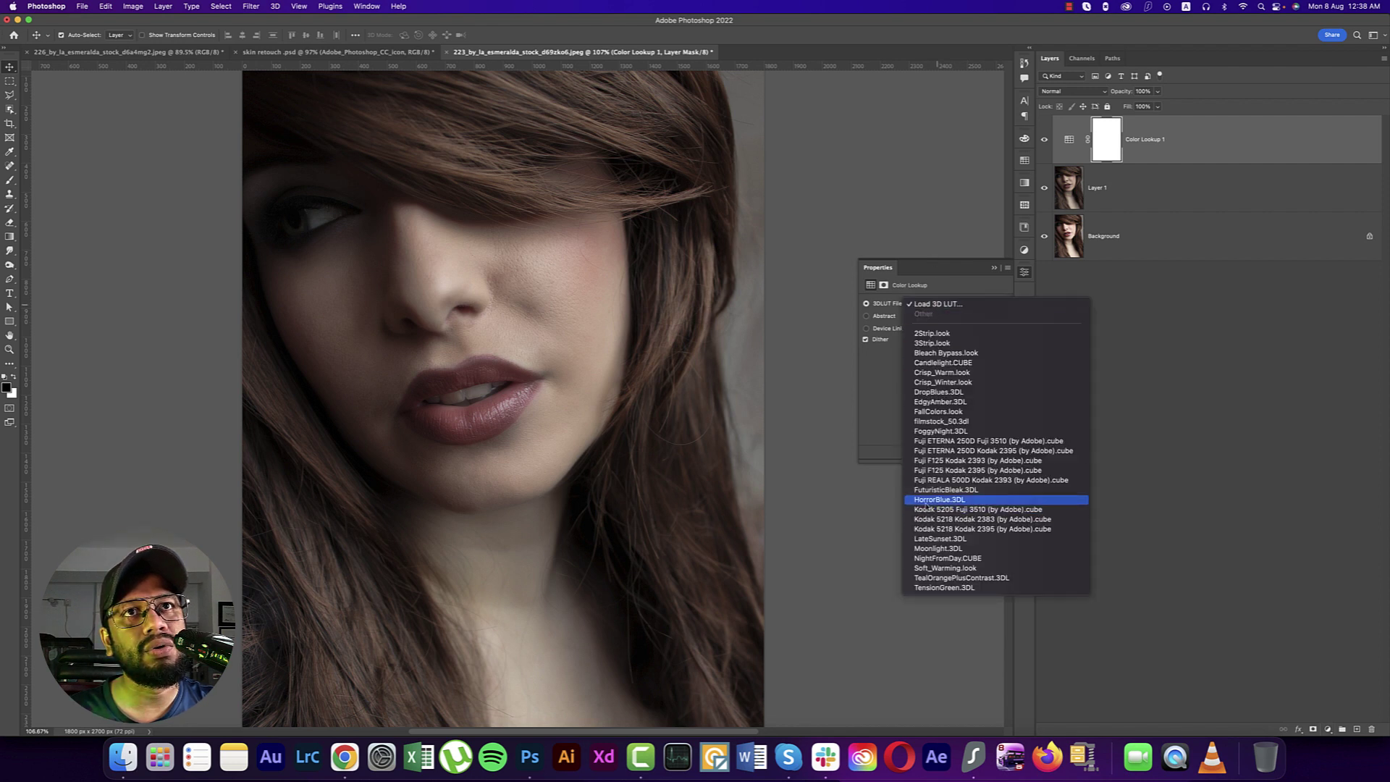
pyautogui.click(929, 519)
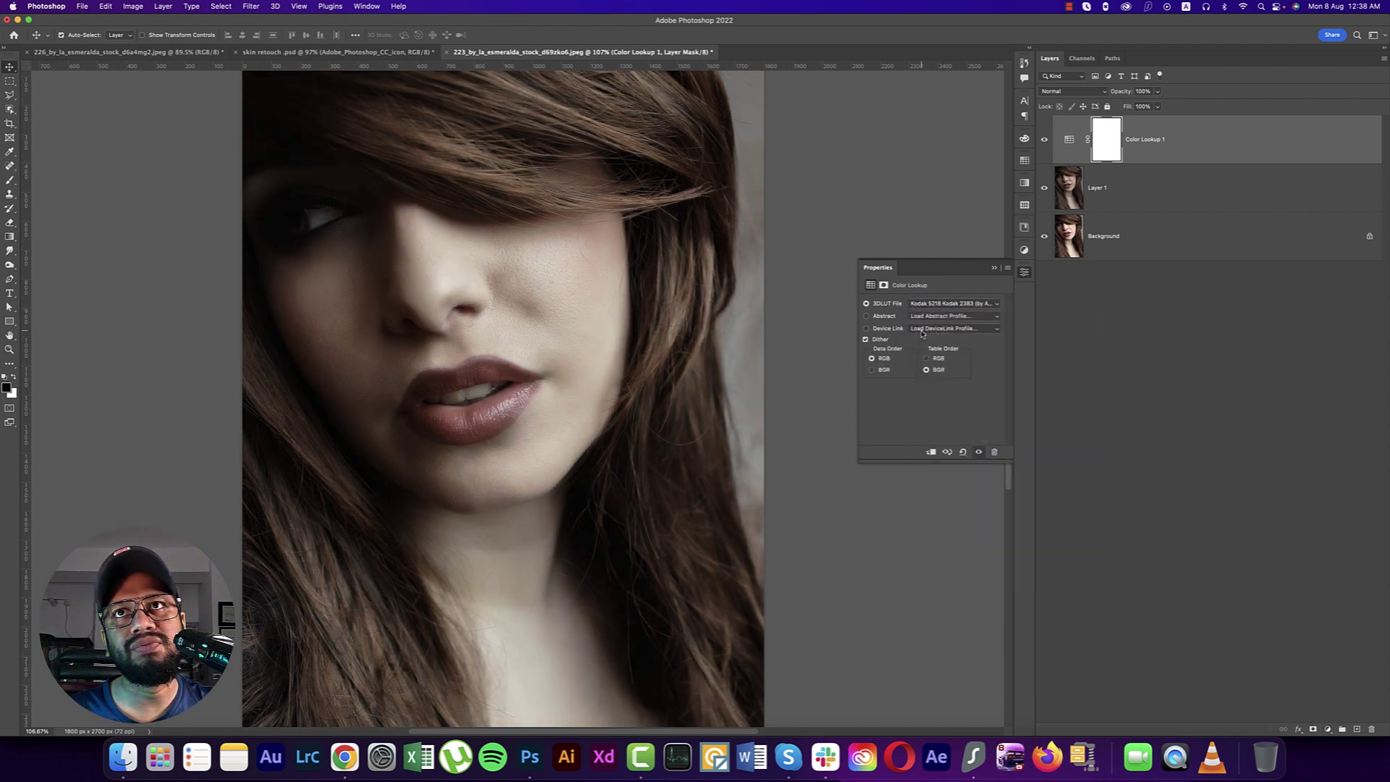
pyautogui.click(994, 268)
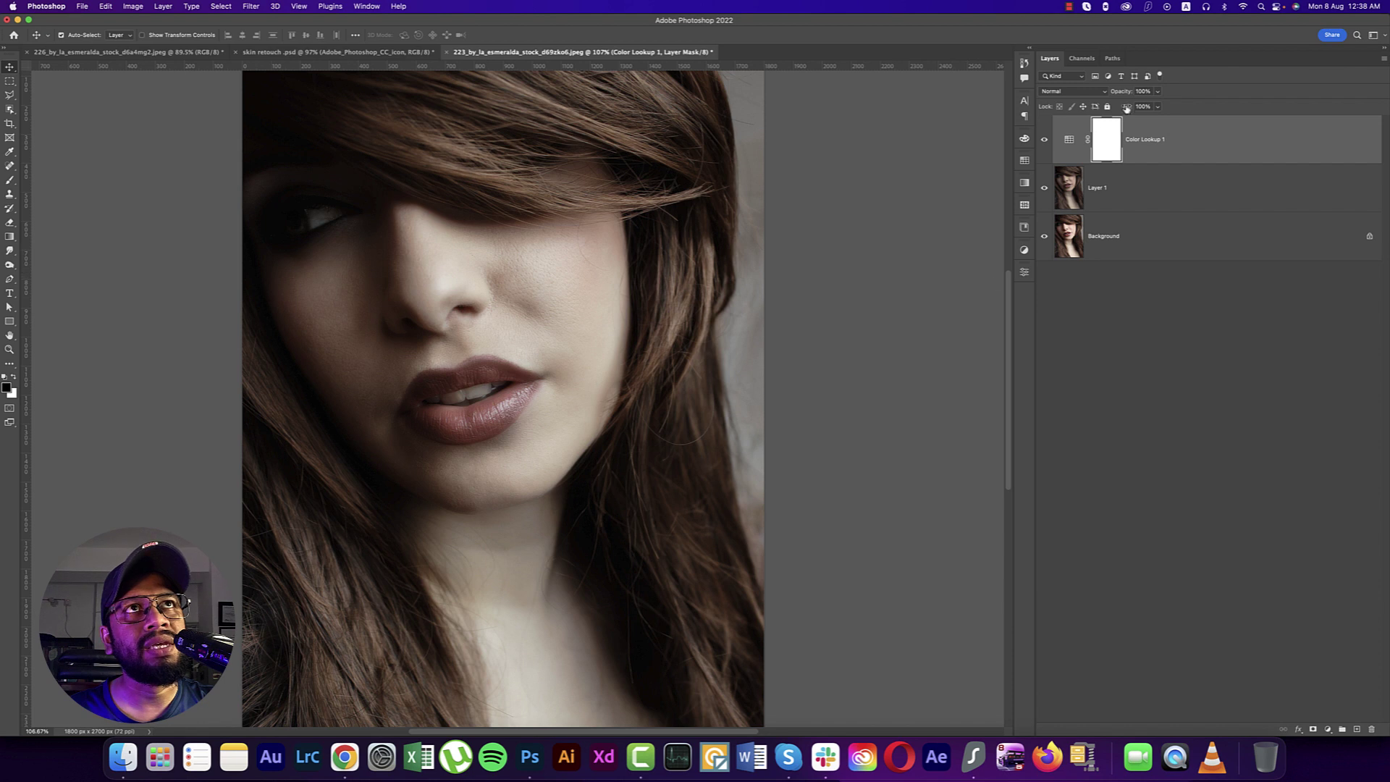
pyautogui.click(1157, 91)
pyautogui.moveTo(1157, 105); pyautogui.dragTo(1116, 107)
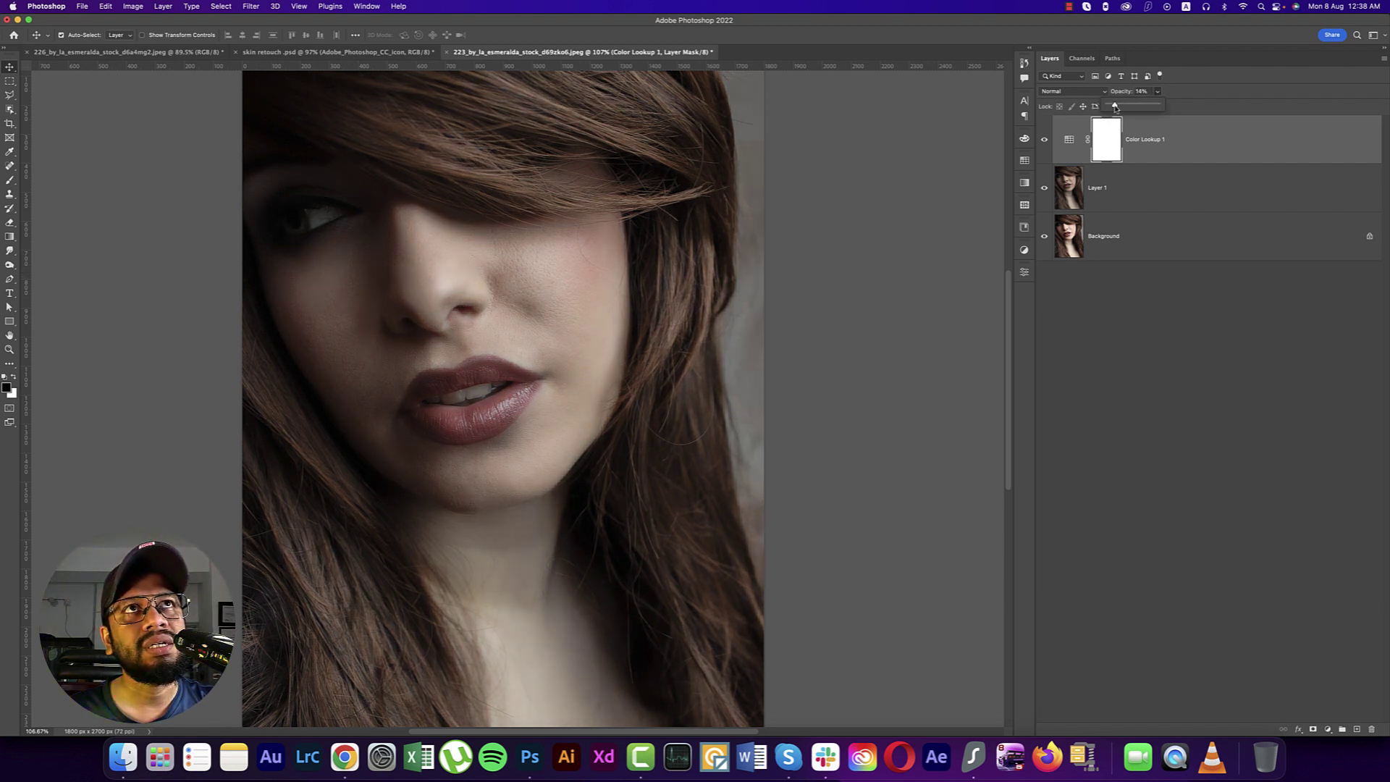
# Step: Open Layer 1 in the Camera Raw Filter and set Texture to +9 and Clarity to about -9
pyautogui.click(1193, 187)
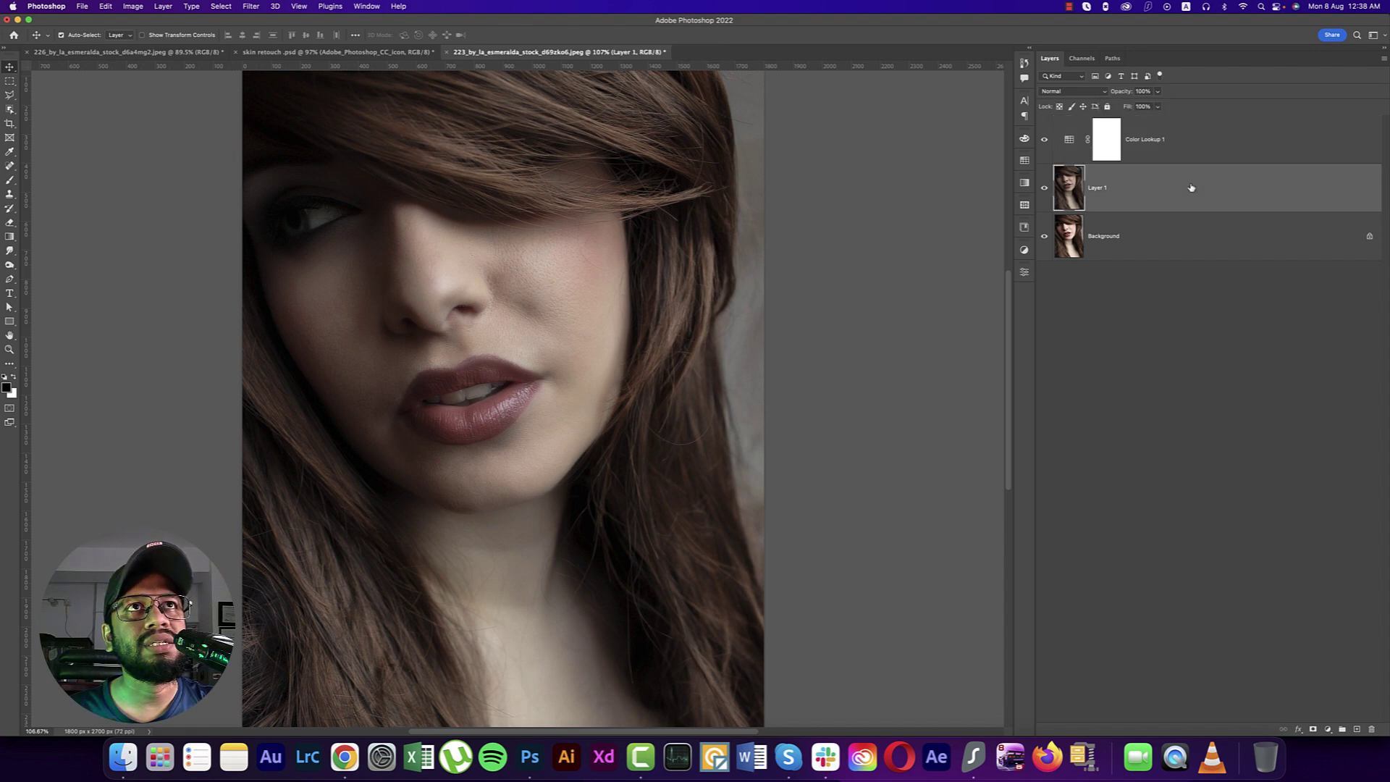
pyautogui.click(1211, 147)
pyautogui.click(1182, 191)
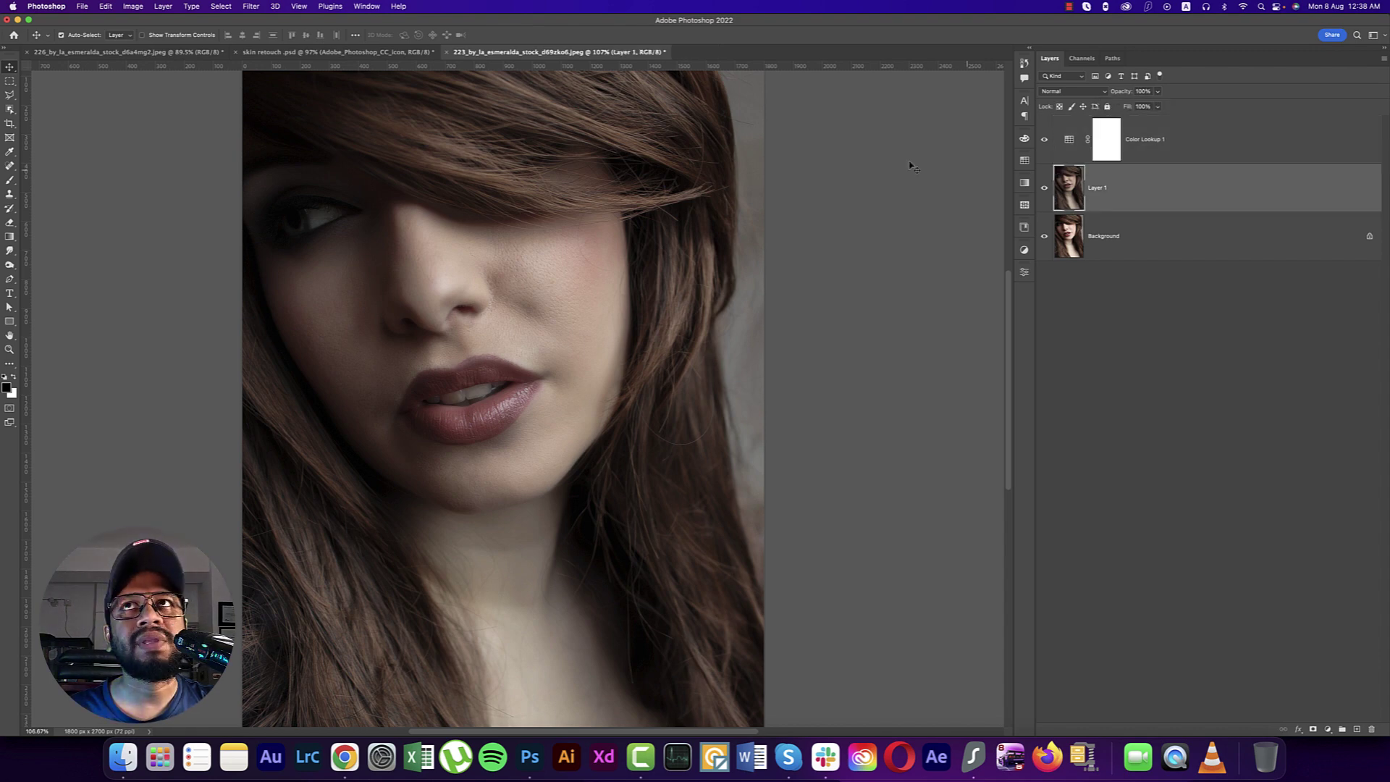
pyautogui.click(253, 7)
pyautogui.click(282, 88)
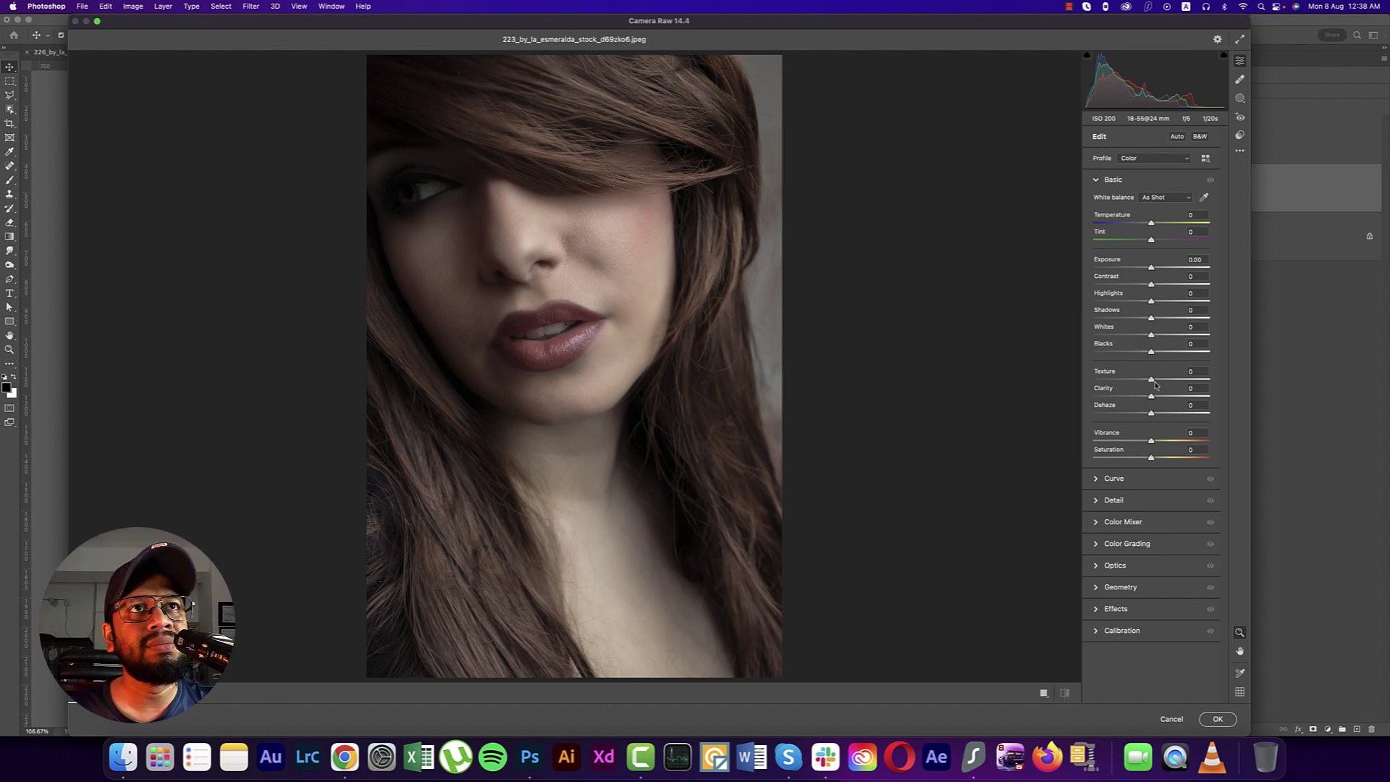
pyautogui.moveTo(1152, 381); pyautogui.dragTo(1157, 380)
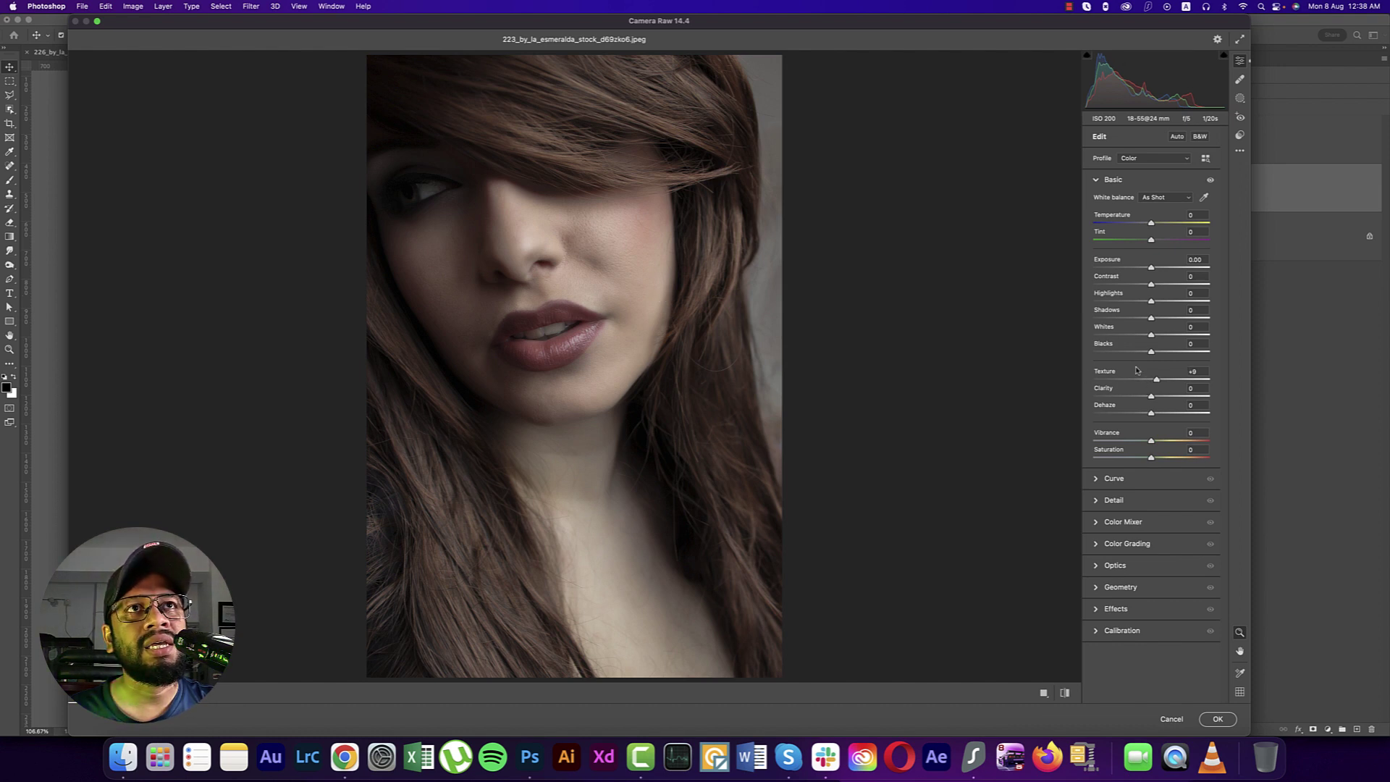
pyautogui.moveTo(1151, 397); pyautogui.dragTo(1146, 398)
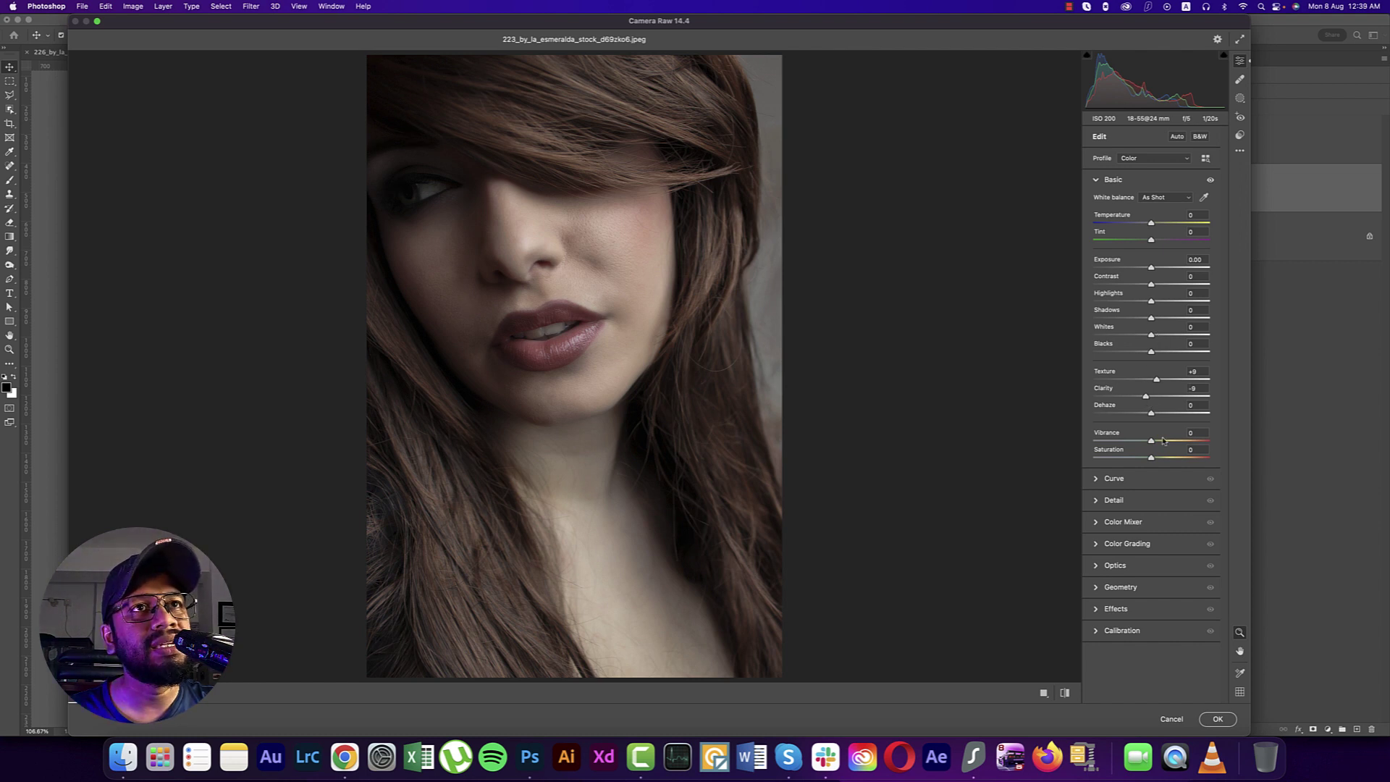
# Step: In the Color Mixer, set the Reds saturation to +40 and the Reds hue to -18
pyautogui.click(1097, 522)
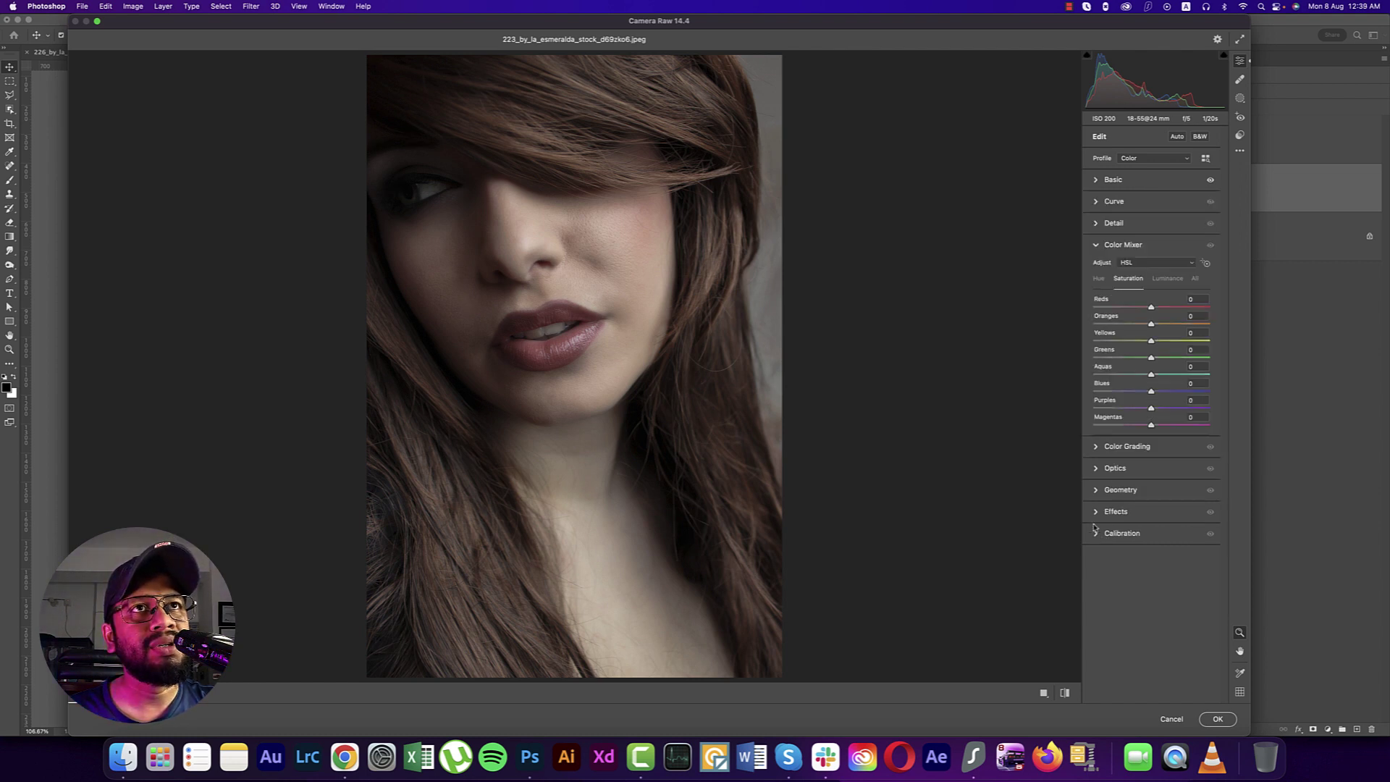
pyautogui.click(1172, 308)
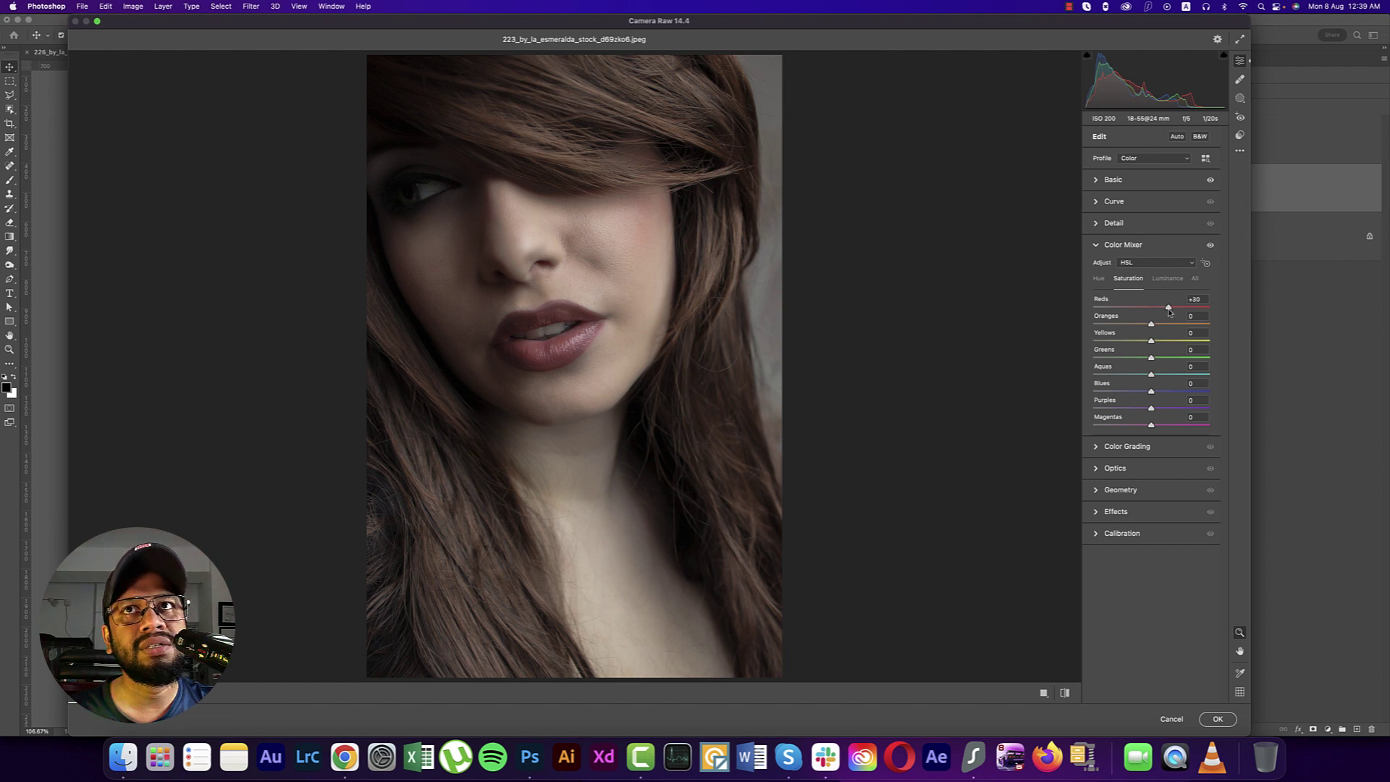
pyautogui.moveTo(1173, 311); pyautogui.dragTo(1175, 311)
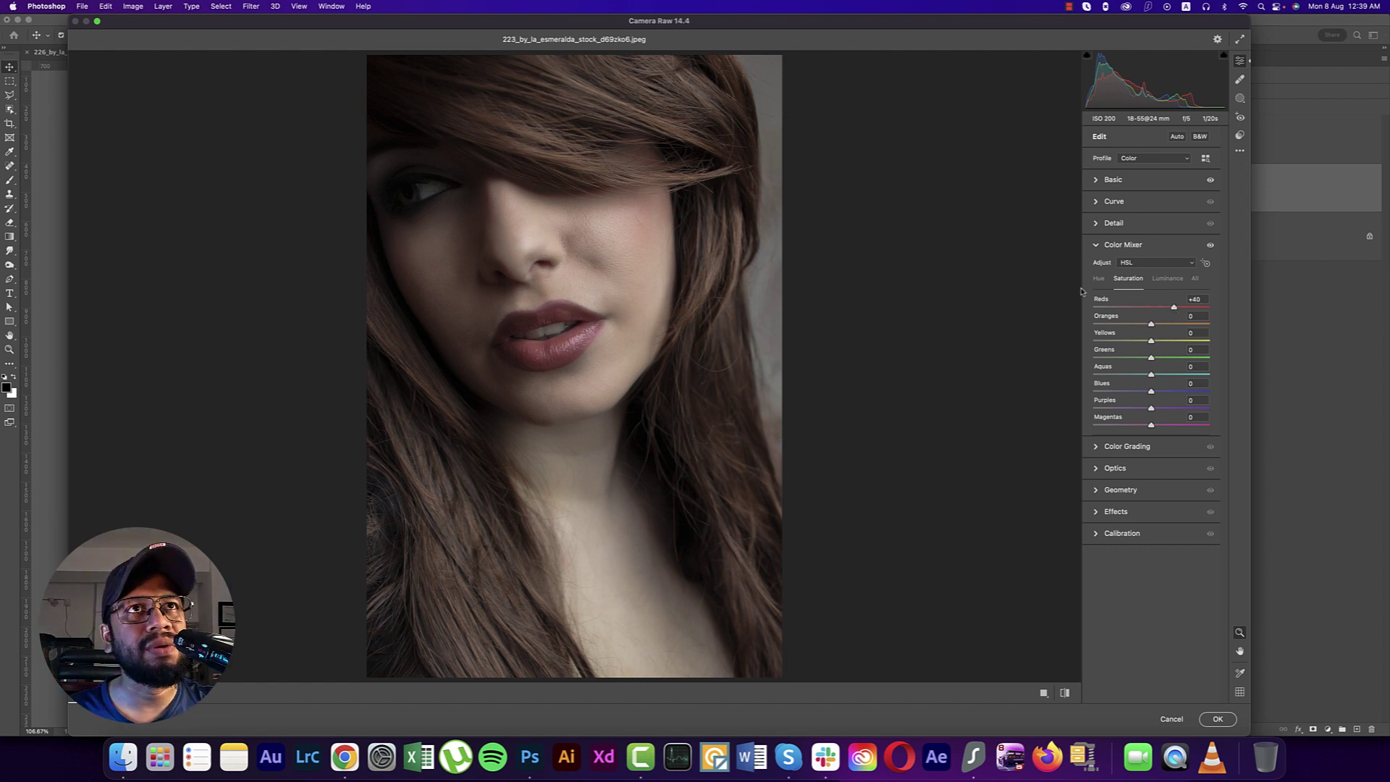
pyautogui.click(1103, 280)
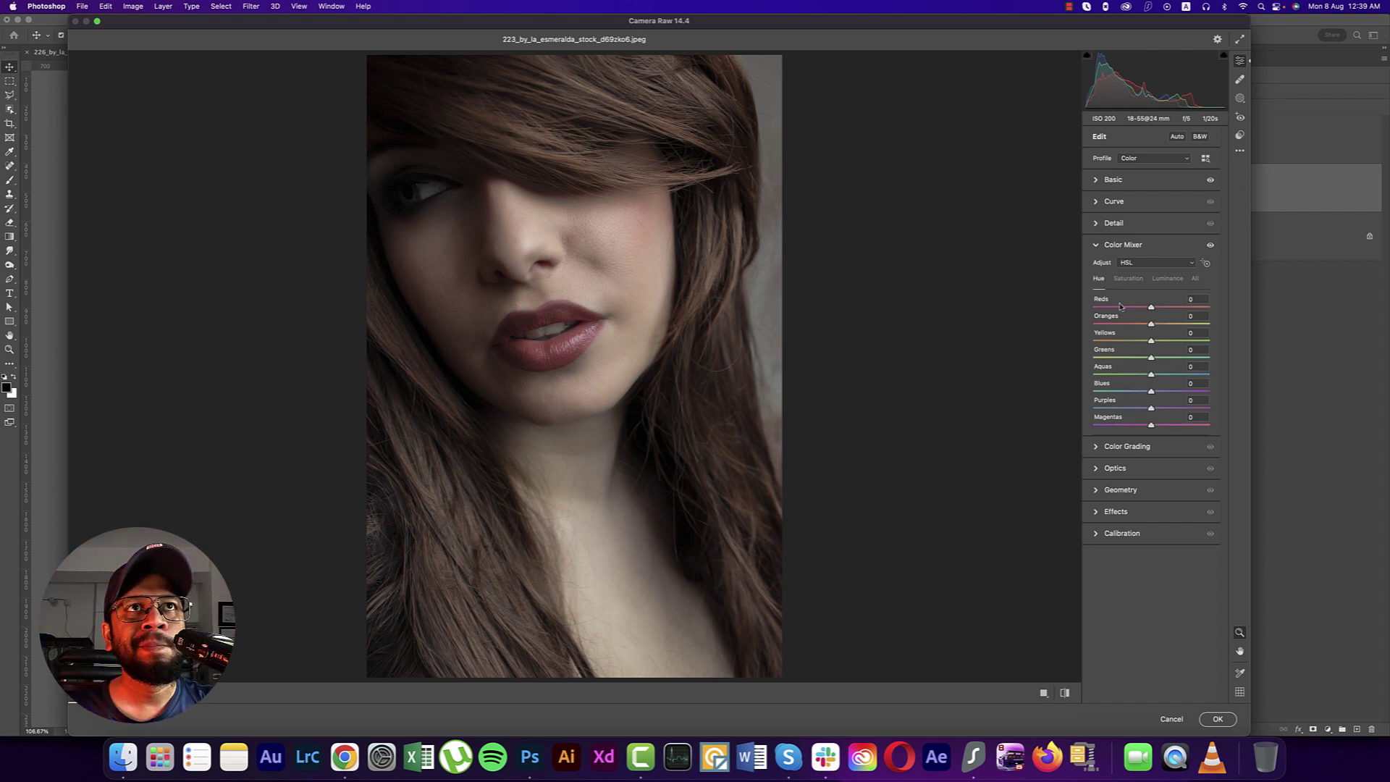
pyautogui.moveTo(1151, 313); pyautogui.dragTo(1141, 311)
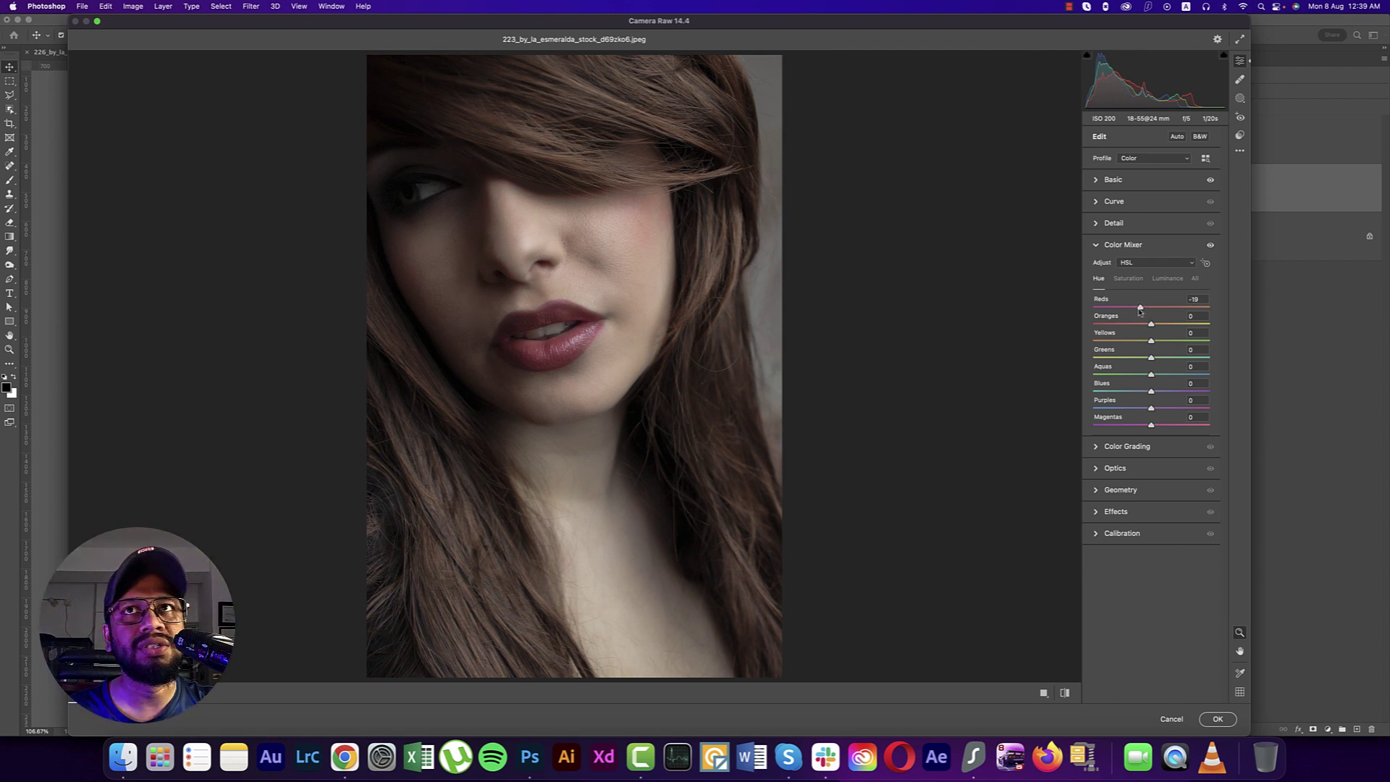
# Step: Set Color Mixer luminance to about -8 for Reds, -3 for Oranges and -4 for Yellows, and apply the filter
pyautogui.click(1169, 282)
pyautogui.moveTo(1152, 308); pyautogui.dragTo(1149, 342)
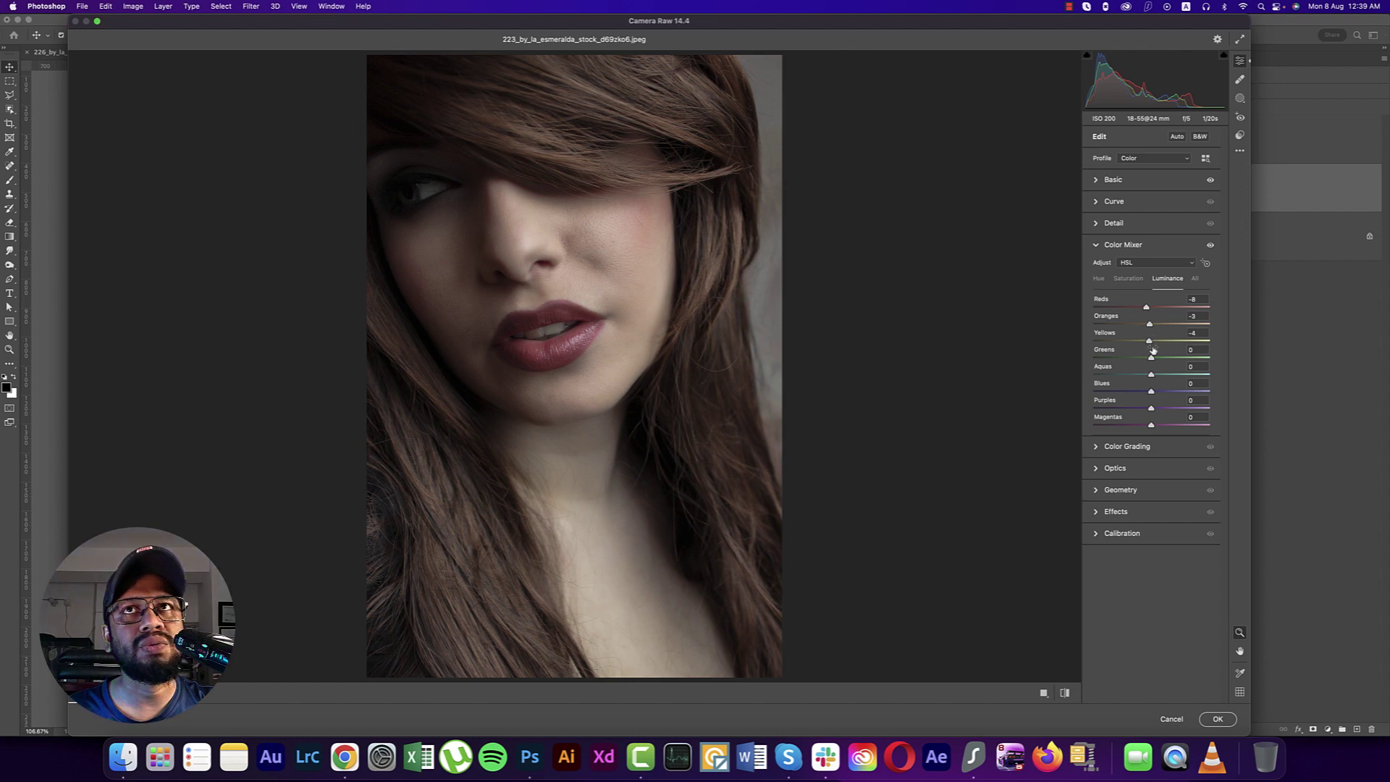
pyautogui.click(1218, 719)
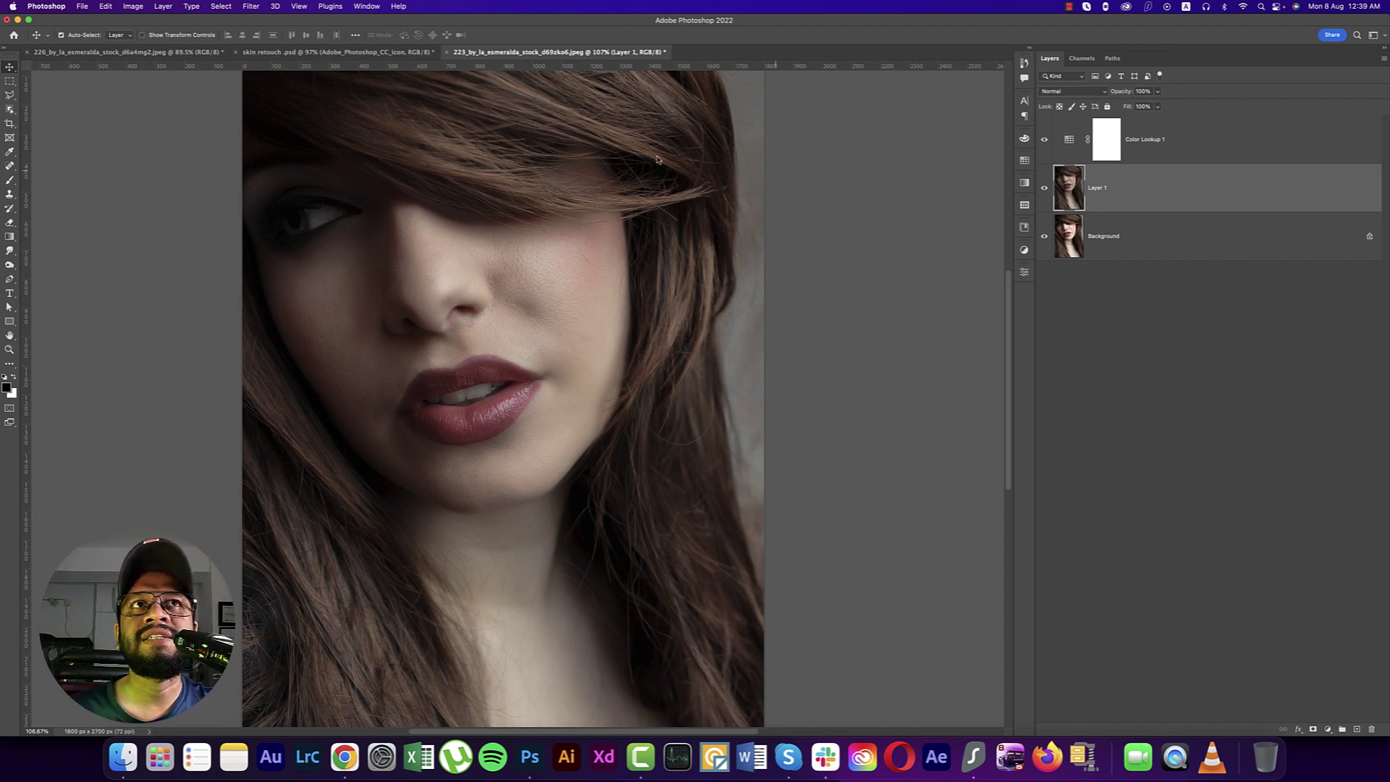
pyautogui.press('super')
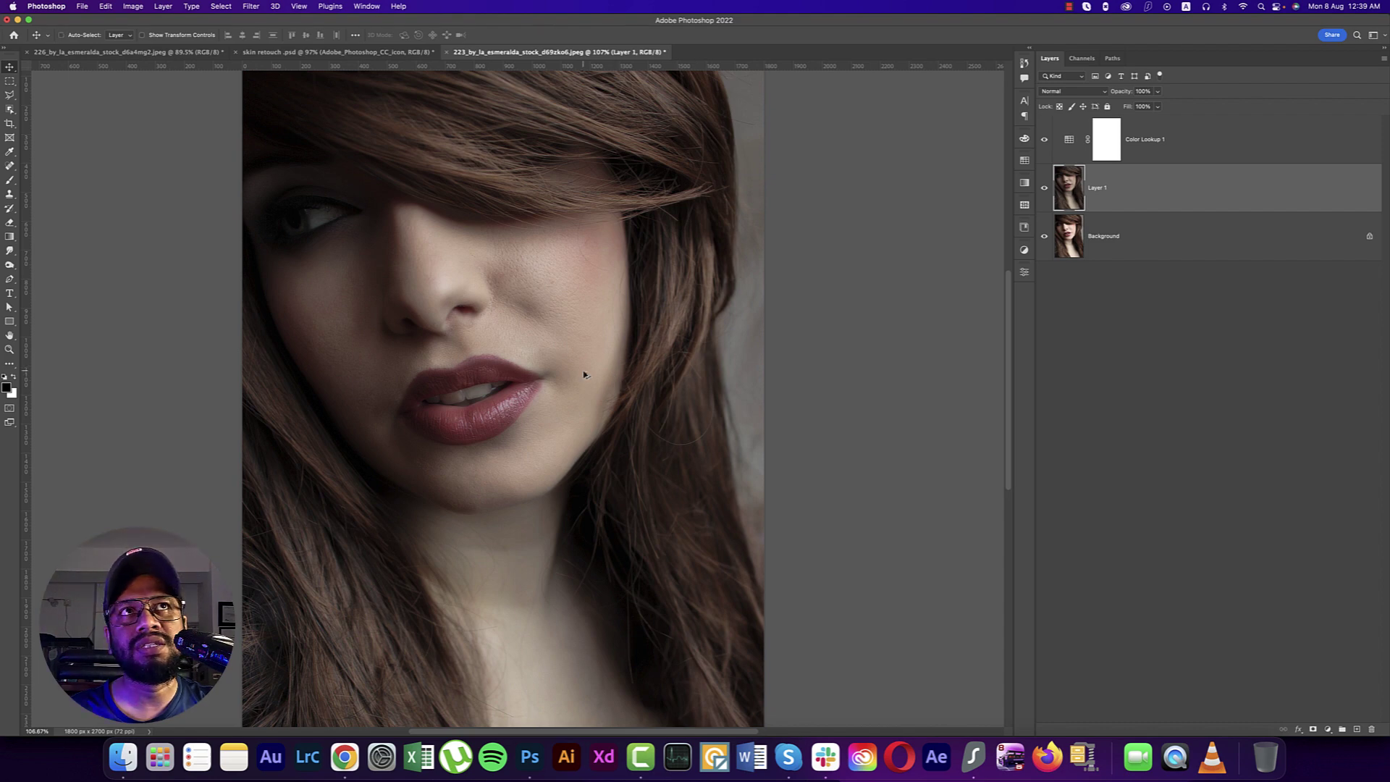
# Step: Duplicate Layer 1 twice and rename the lower copy h and the upper copy s
pyautogui.press('super+minus')
pyautogui.press('super+equal')
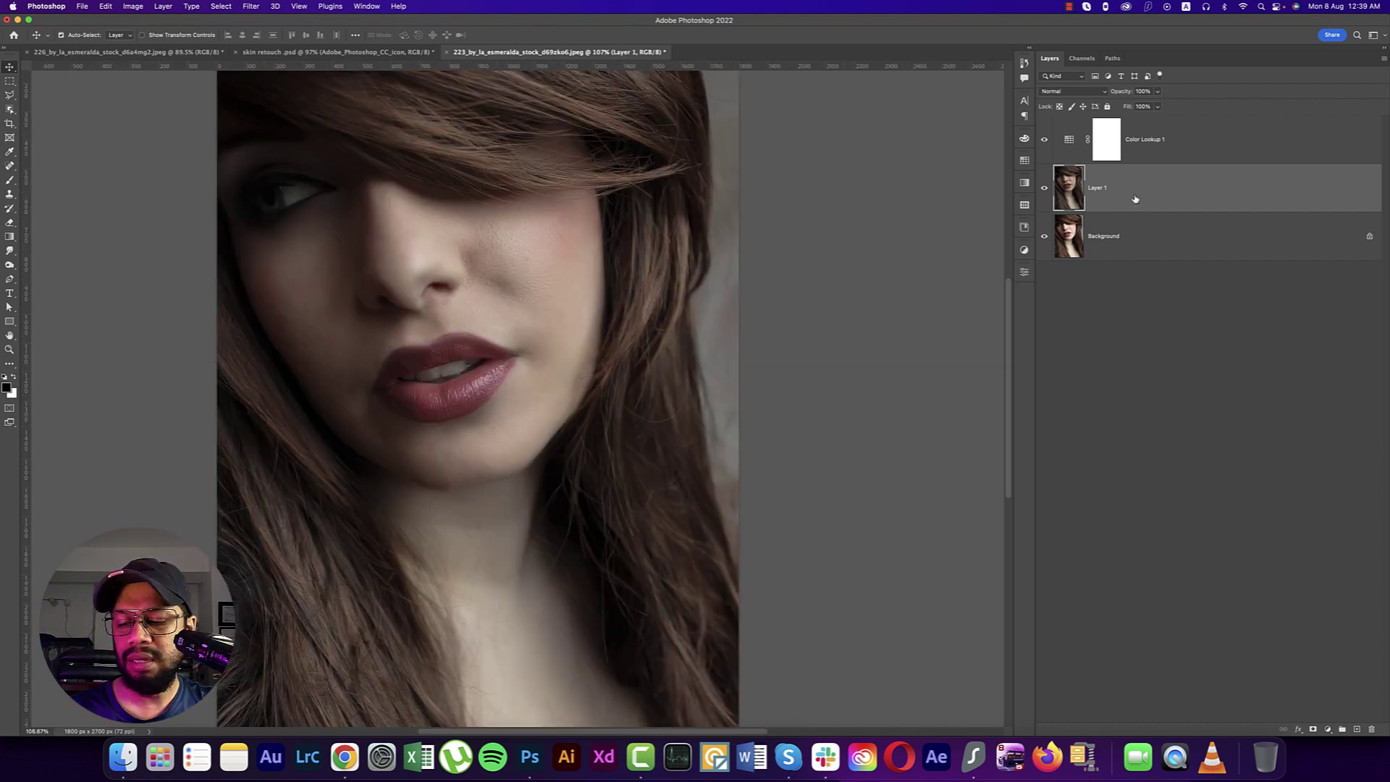
pyautogui.press('super+j')
pyautogui.press('super+j')
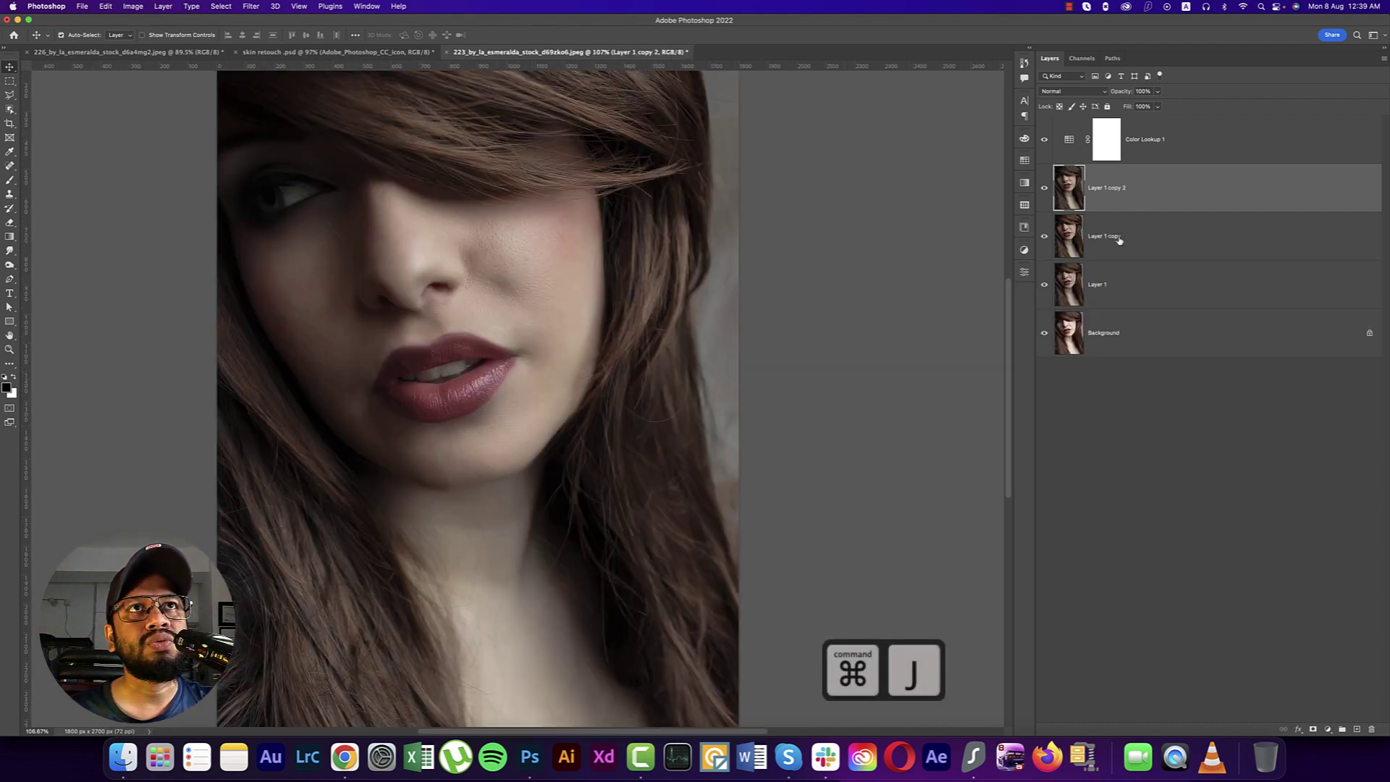
pyautogui.doubleClick(1116, 237)
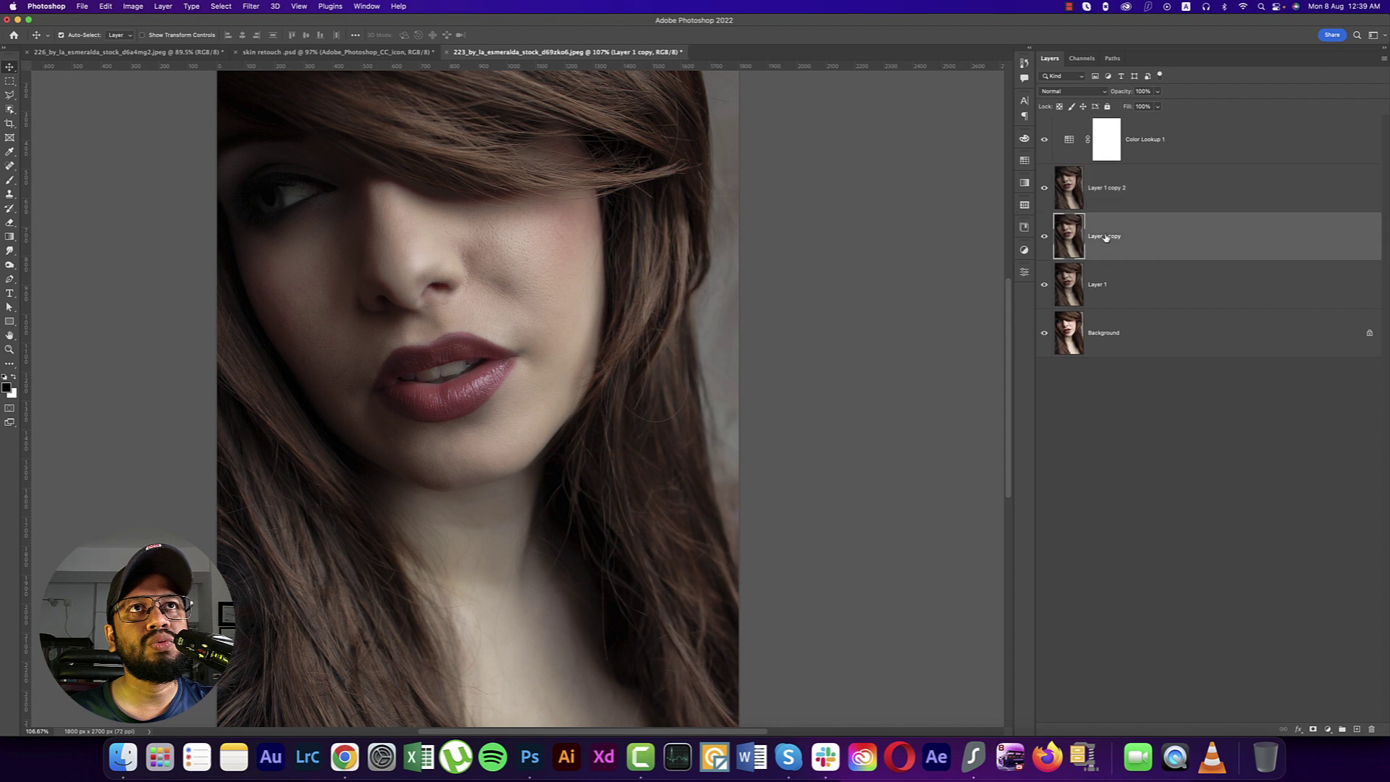
pyautogui.write('h')
pyautogui.doubleClick(1107, 189)
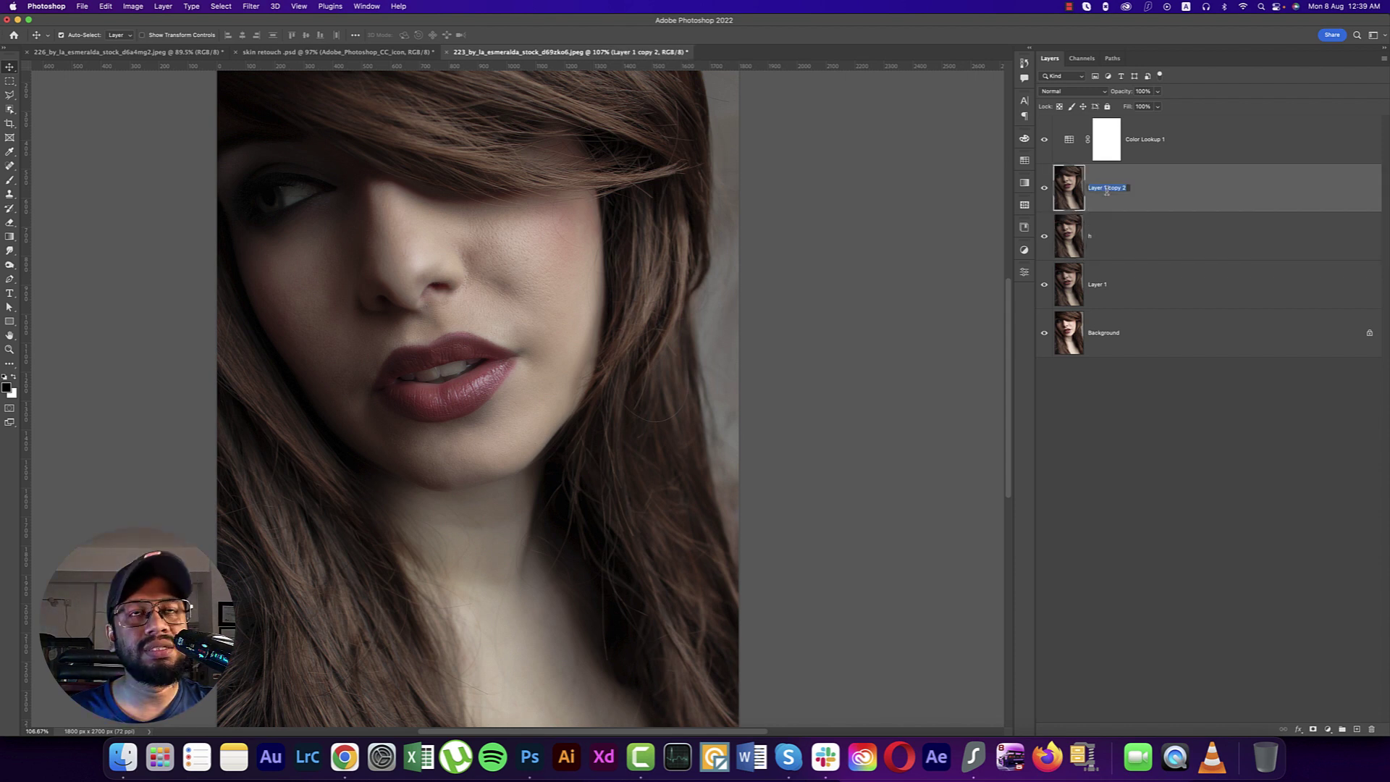
pyautogui.write('s')
# Step: Set layer h to Screen blending and split its Blend If underlying-layer black slider to about 150 / 209
pyautogui.click(1119, 239)
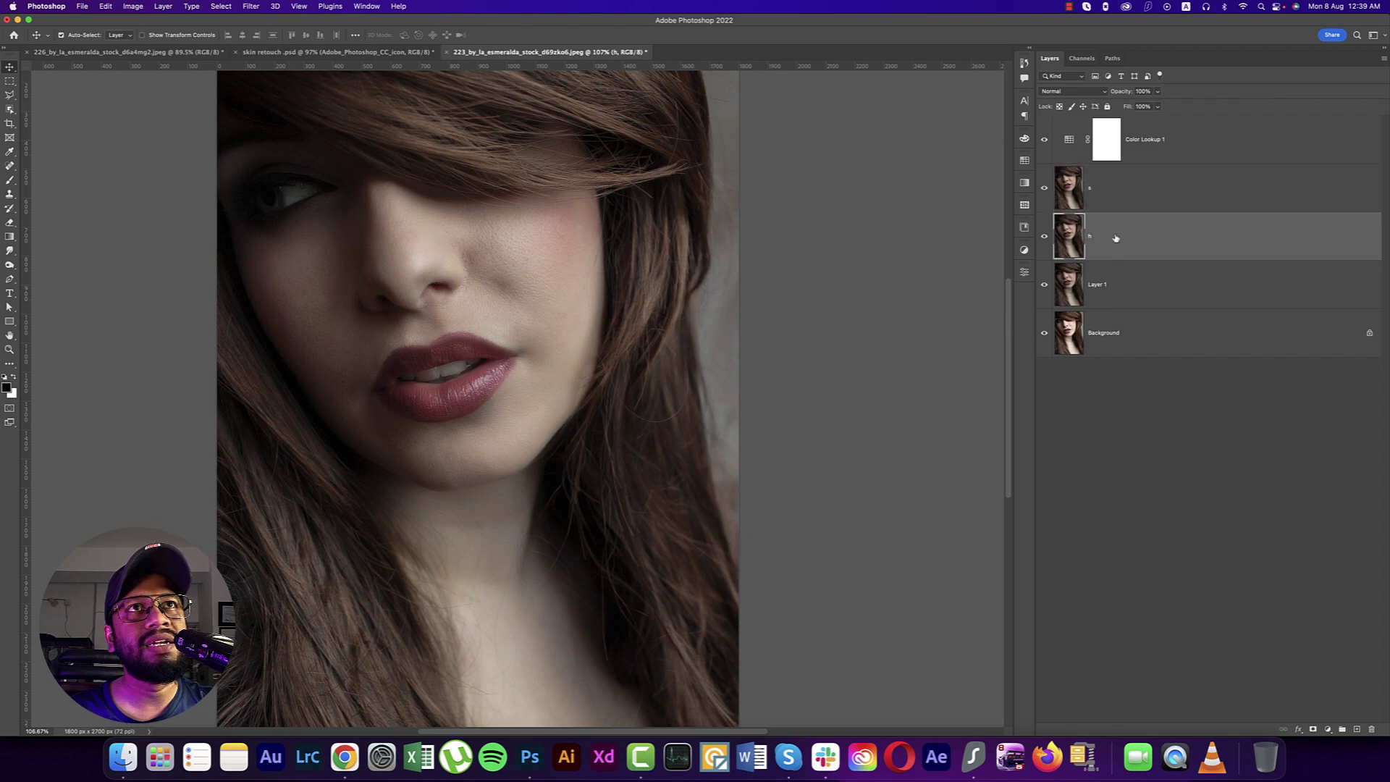
pyautogui.click(1073, 91)
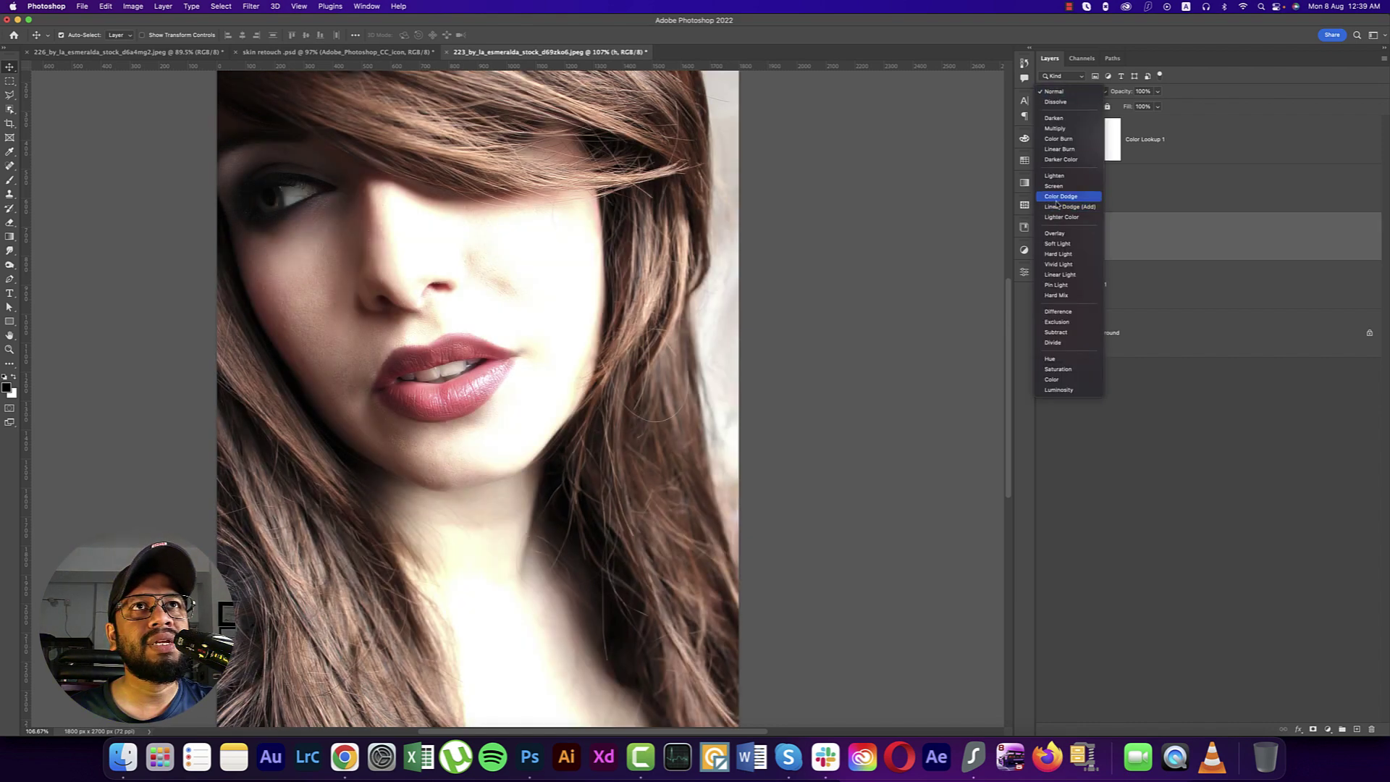
pyautogui.click(1059, 186)
pyautogui.rightClick(1191, 177)
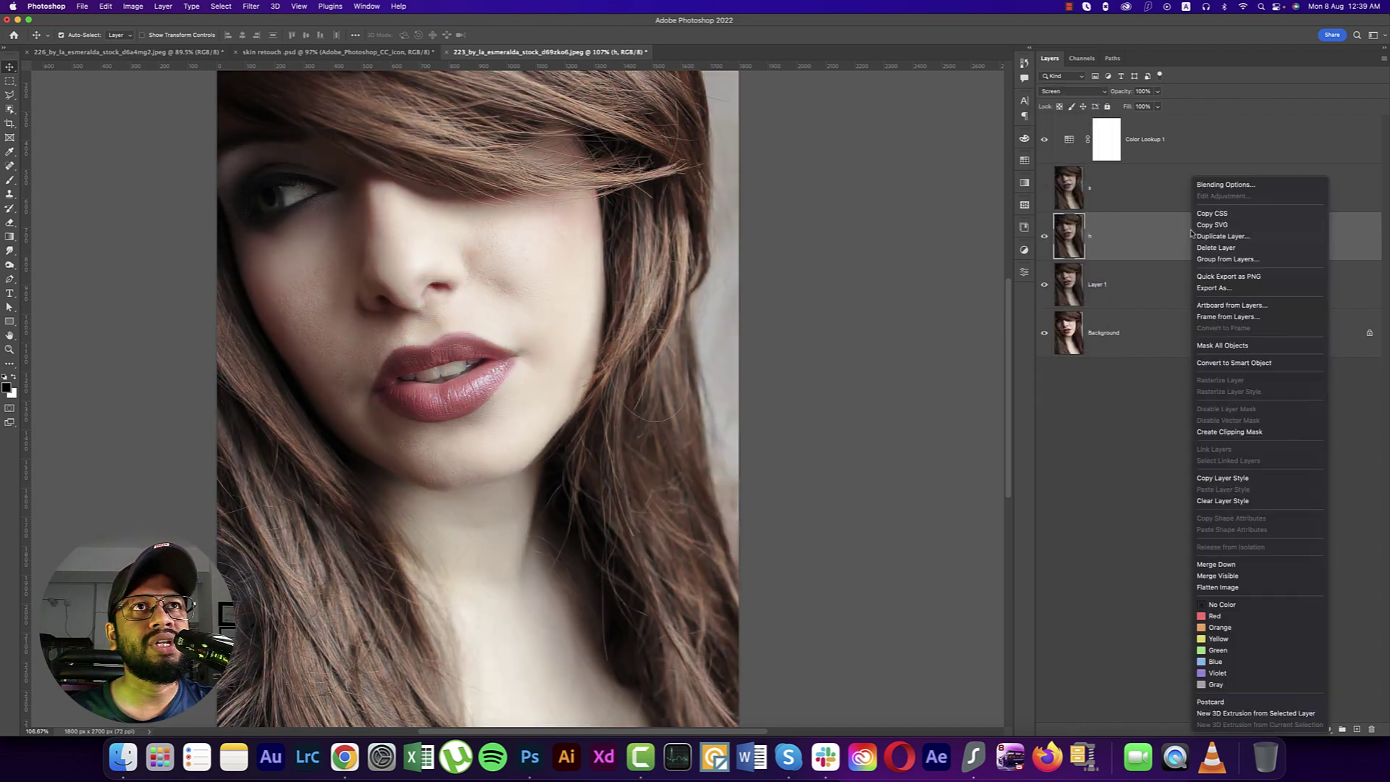
pyautogui.click(1205, 187)
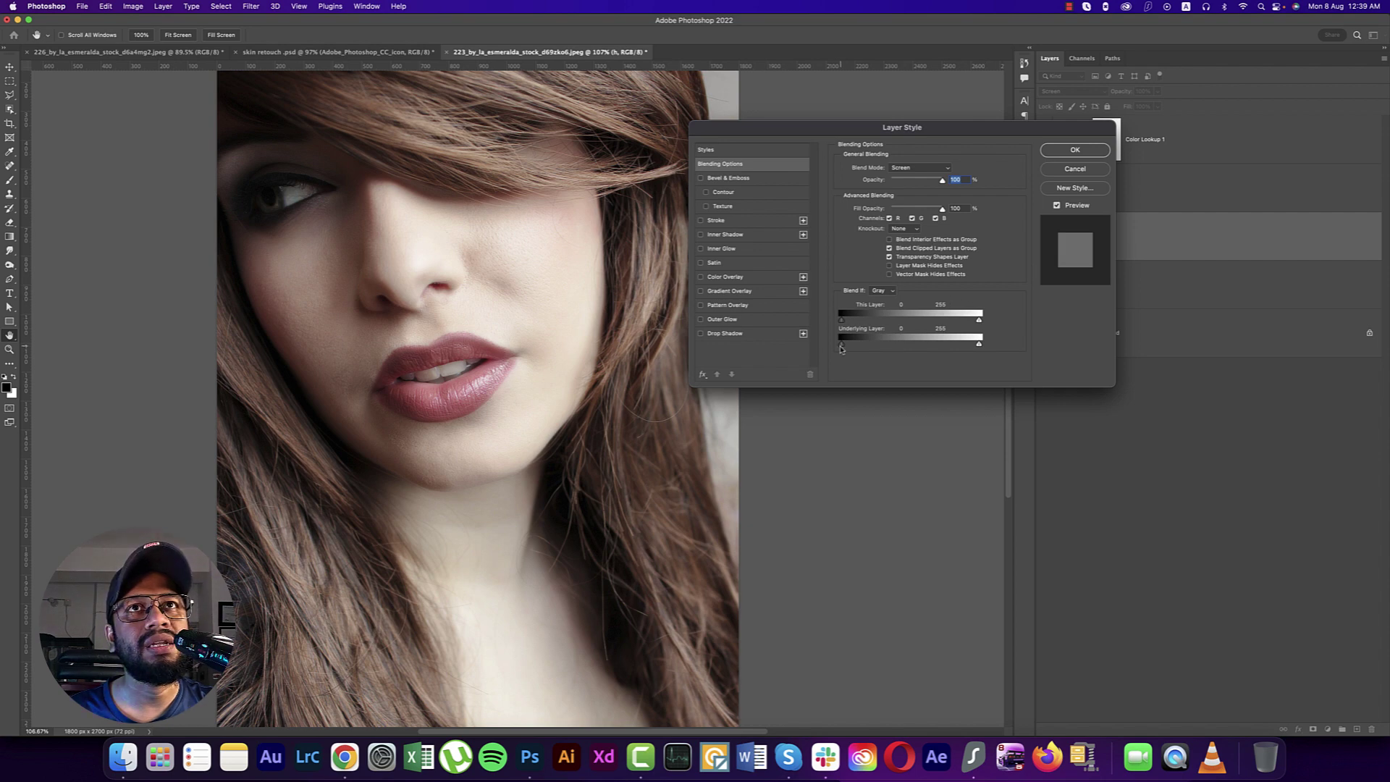
pyautogui.moveTo(841, 349); pyautogui.dragTo(953, 350)
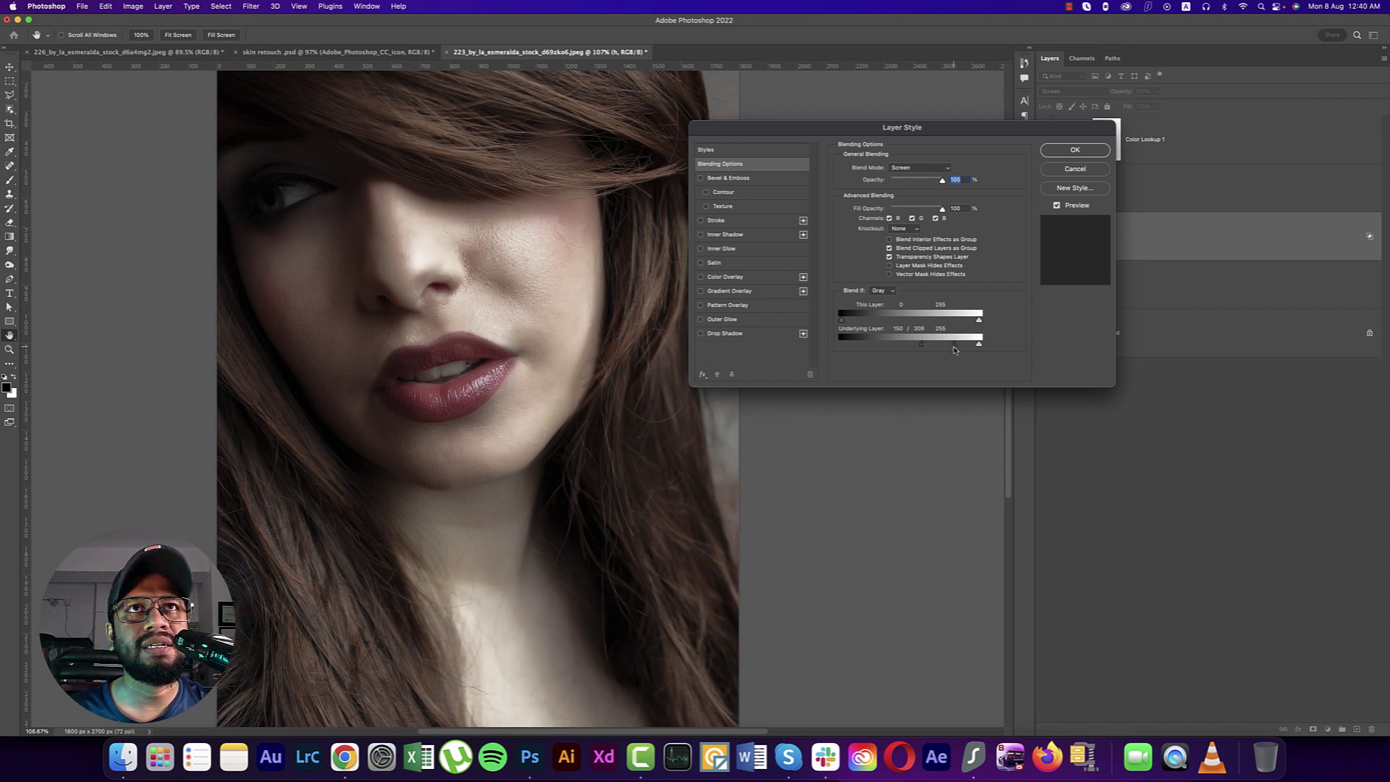
pyautogui.click(1075, 150)
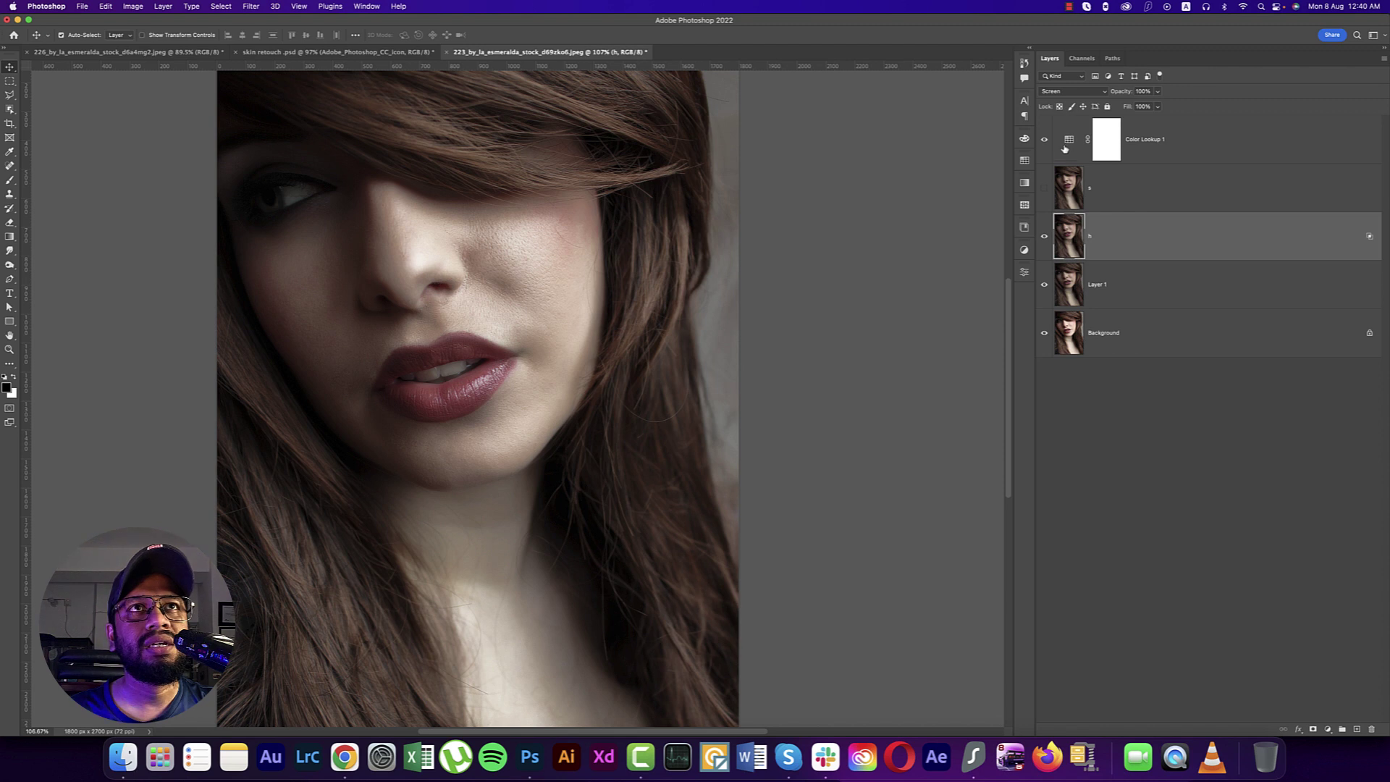
# Step: Add a mask to layer h and fill it using Apply Image with the merged RGB image, Multiply blending and no inversion
pyautogui.click(1313, 730)
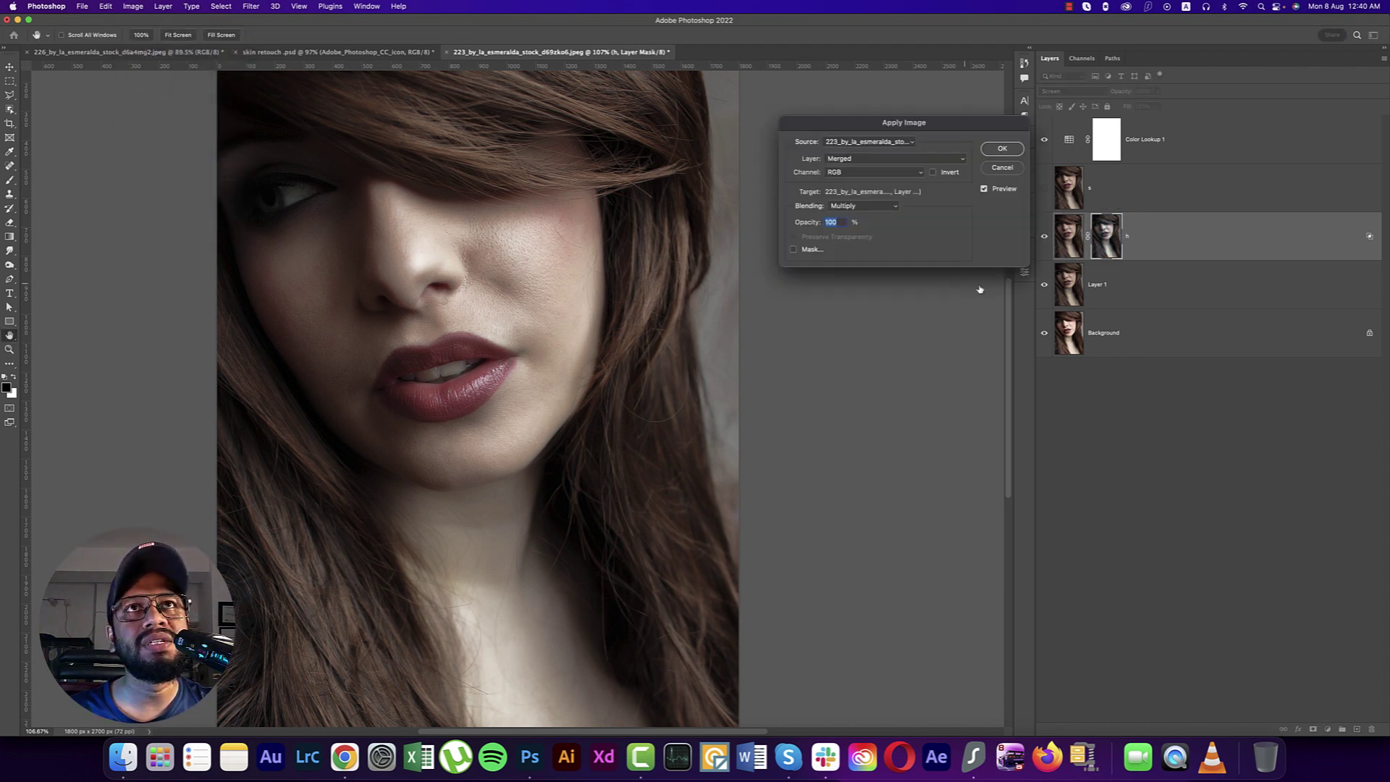
pyautogui.click(1000, 150)
# Step: Set layer s to Multiply blending and split its Blend If underlying-layer white slider to about 68 / 156
pyautogui.click(1112, 186)
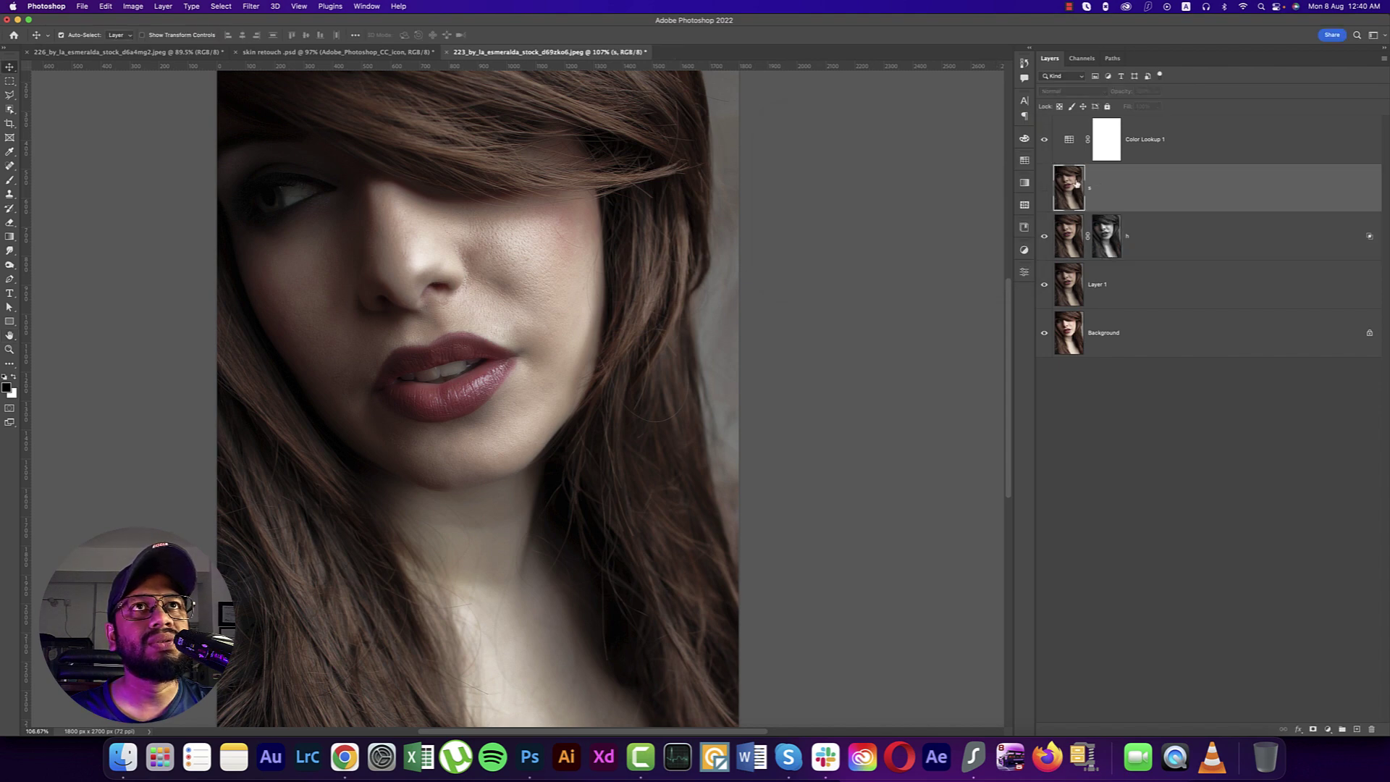
pyautogui.click(1045, 188)
pyautogui.click(1059, 91)
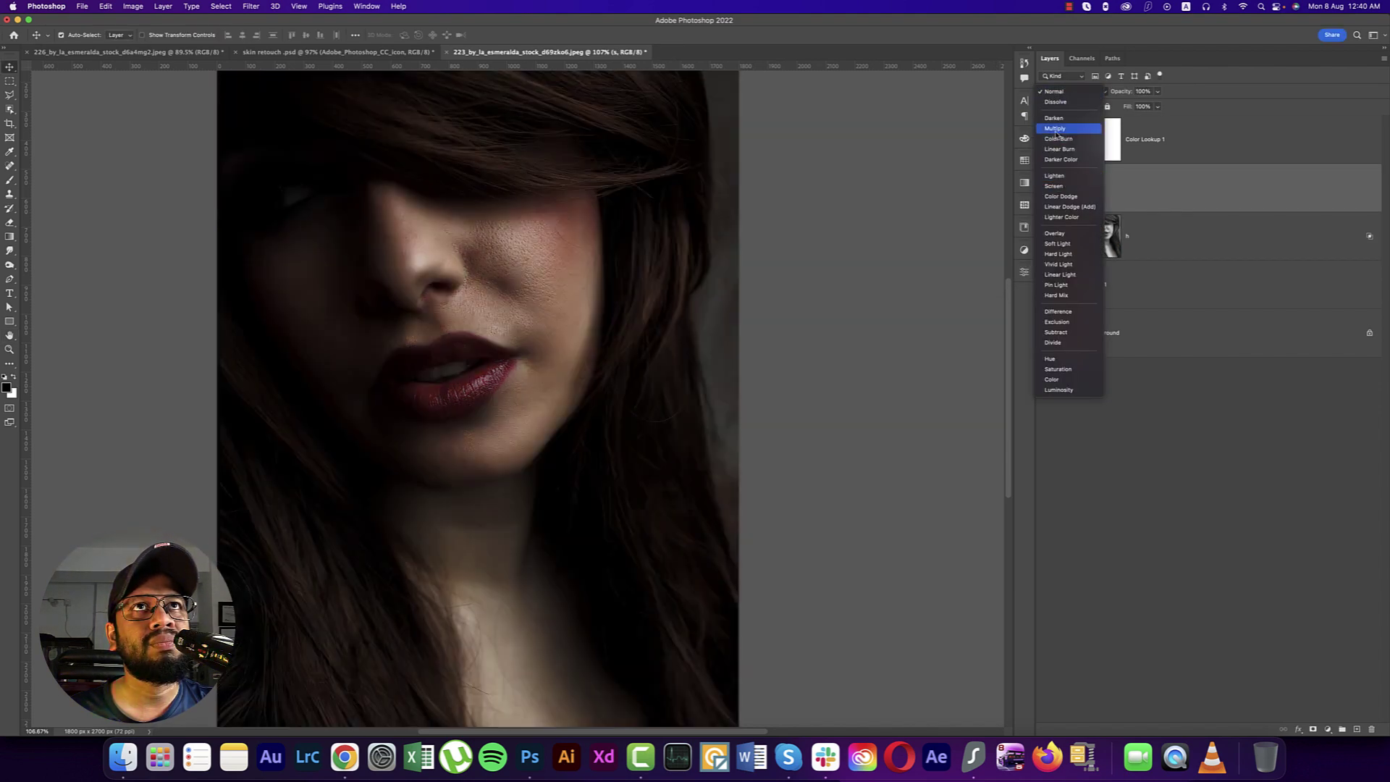
pyautogui.click(1061, 132)
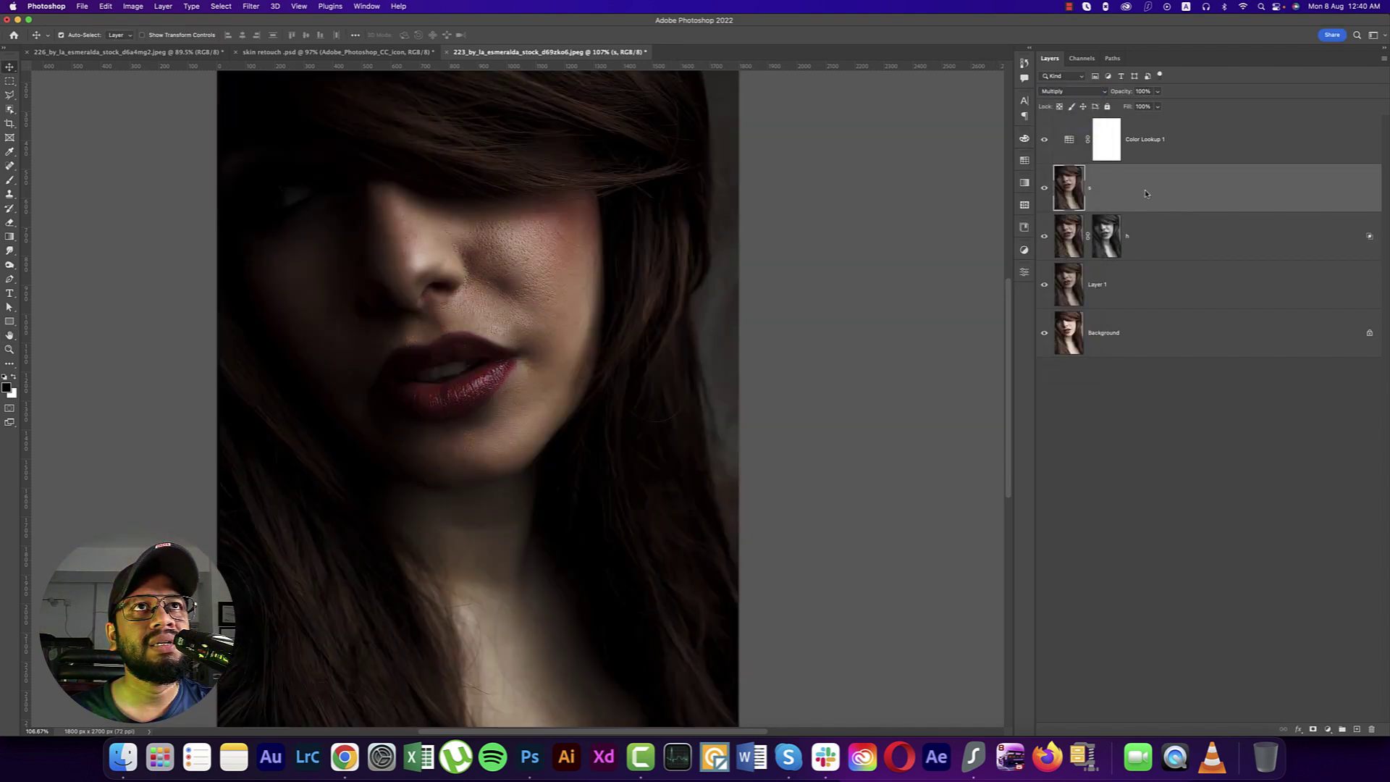
pyautogui.rightClick(1146, 194)
pyautogui.click(1149, 186)
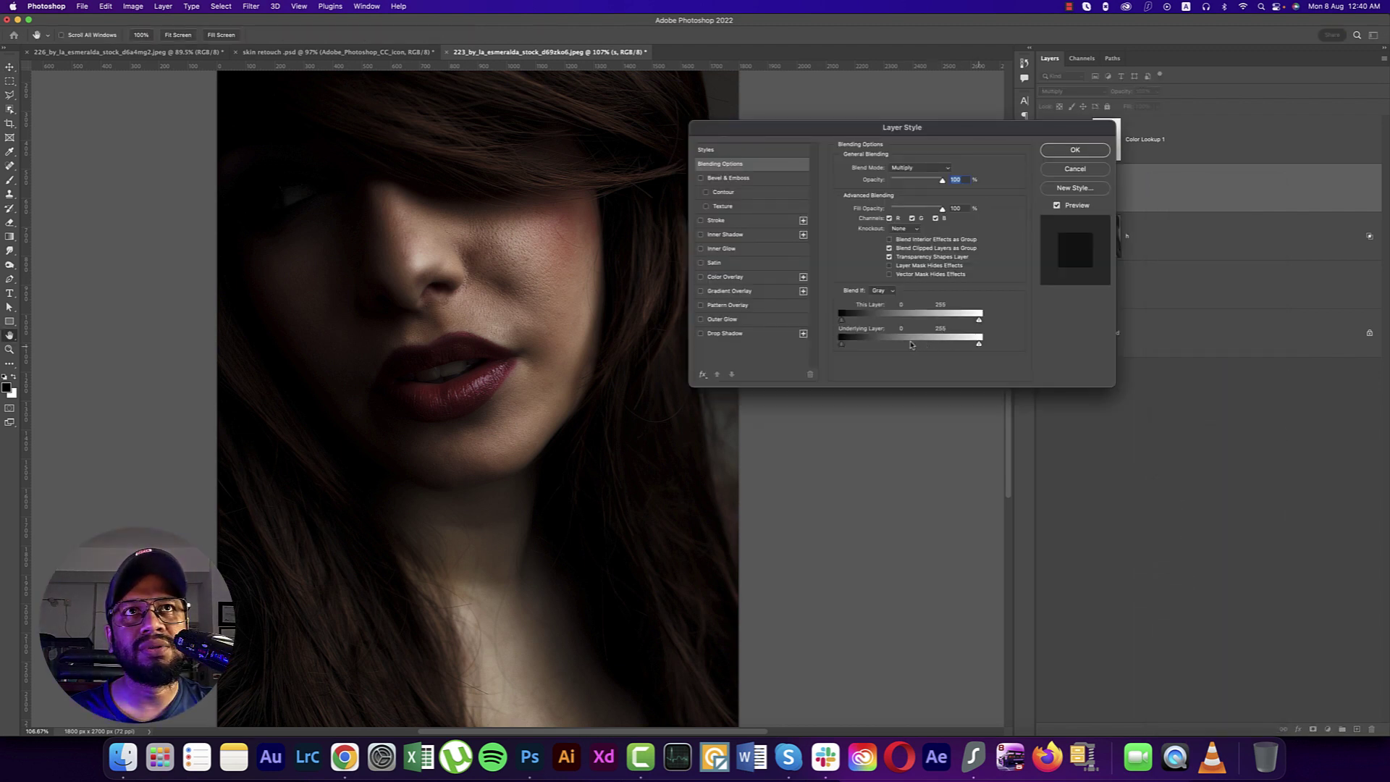
pyautogui.moveTo(980, 344); pyautogui.dragTo(878, 346)
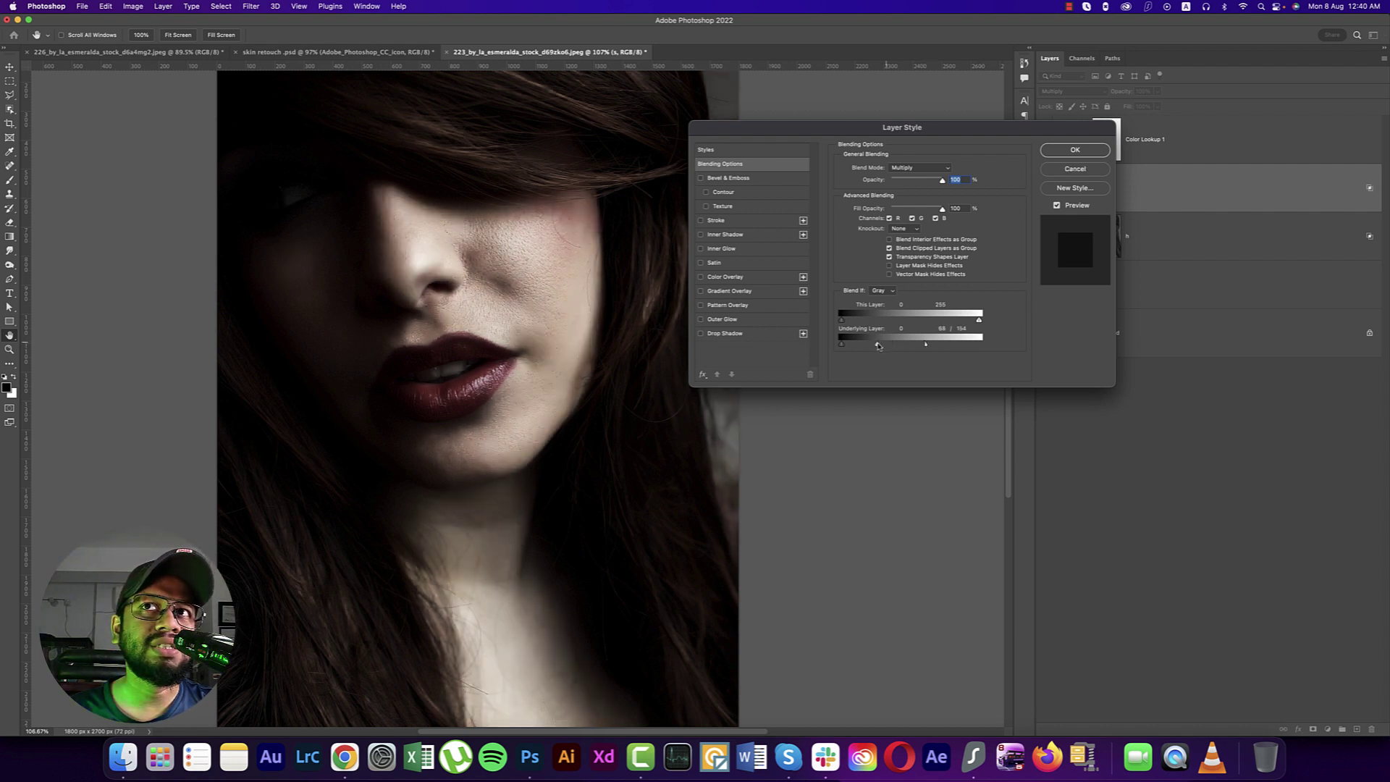
pyautogui.click(1076, 150)
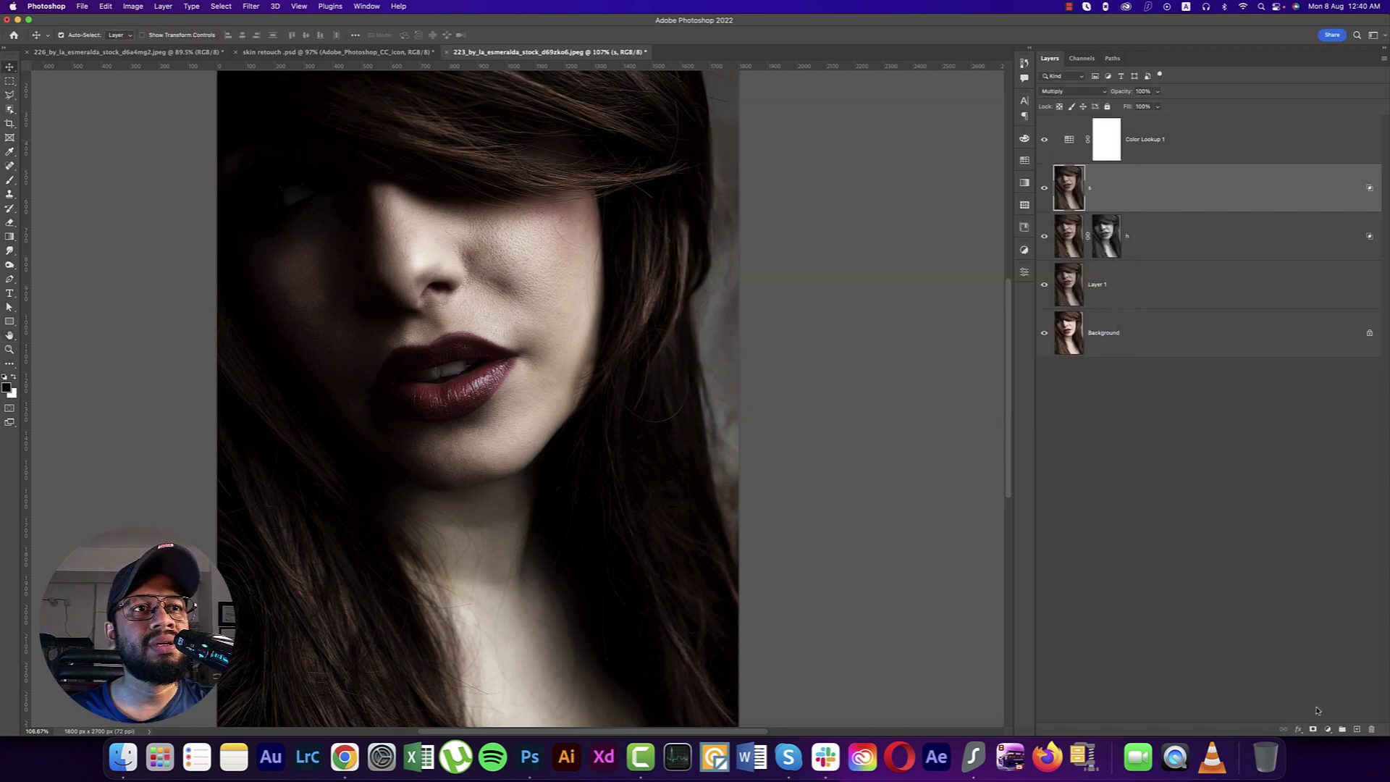
# Step: Add a mask to layer s and fill it using Apply Image with the merged RGB image inverted and Multiply blending
pyautogui.click(1313, 729)
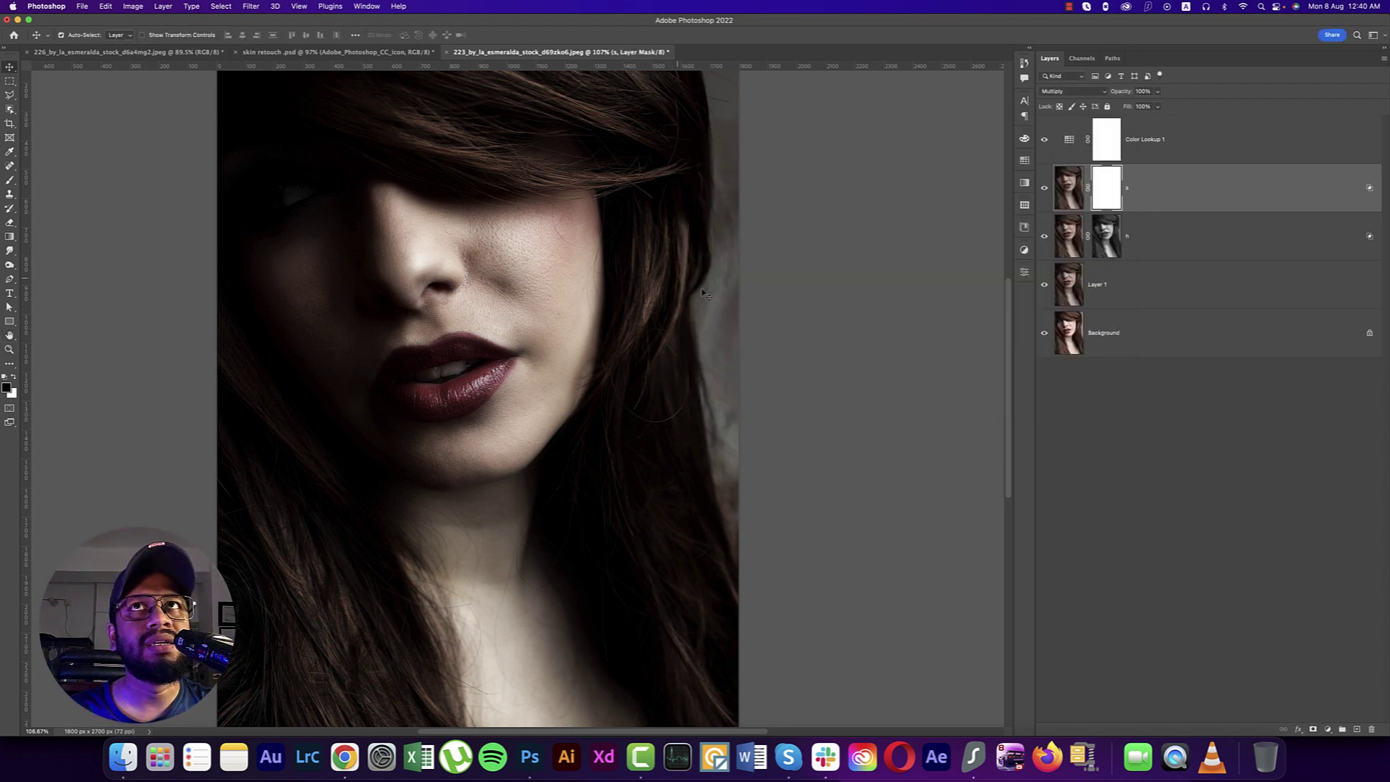
pyautogui.click(135, 9)
pyautogui.click(149, 164)
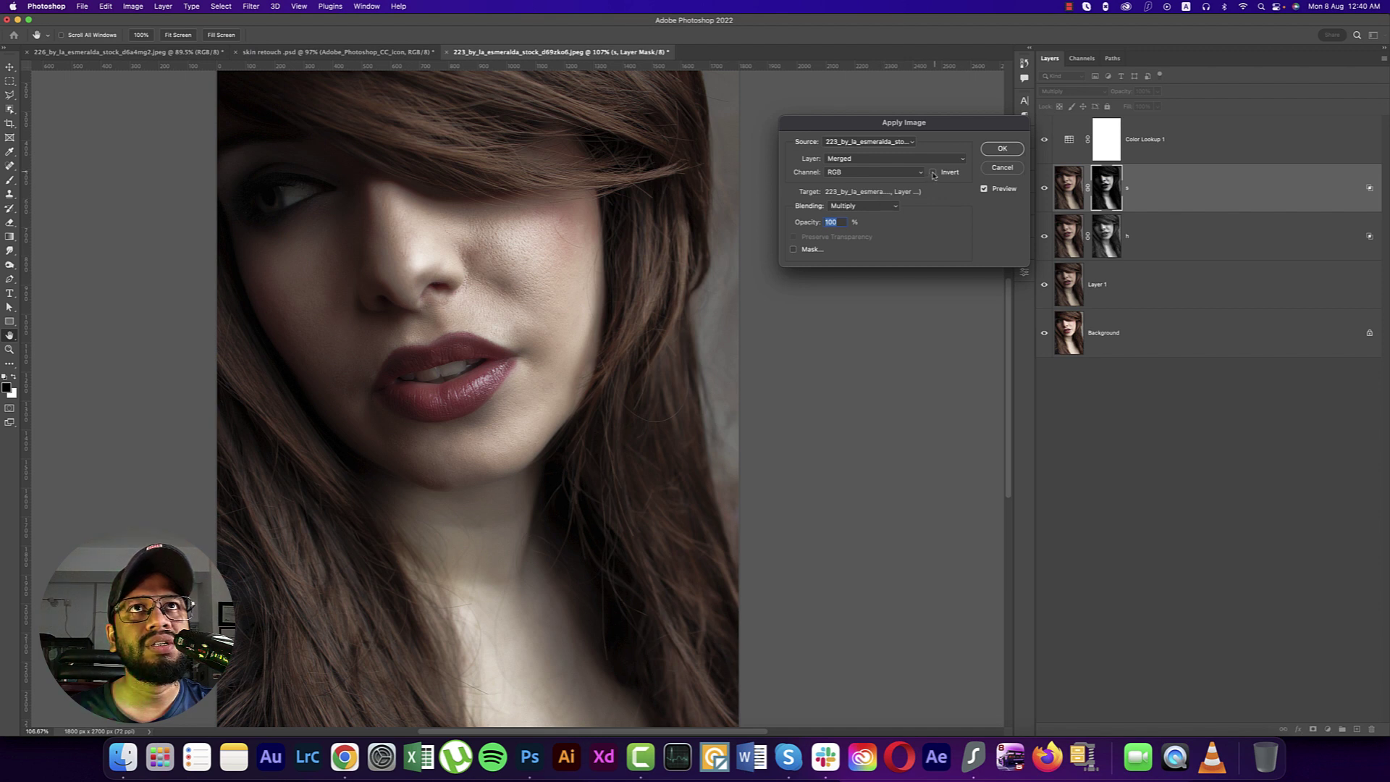
pyautogui.click(933, 172)
pyautogui.click(1010, 148)
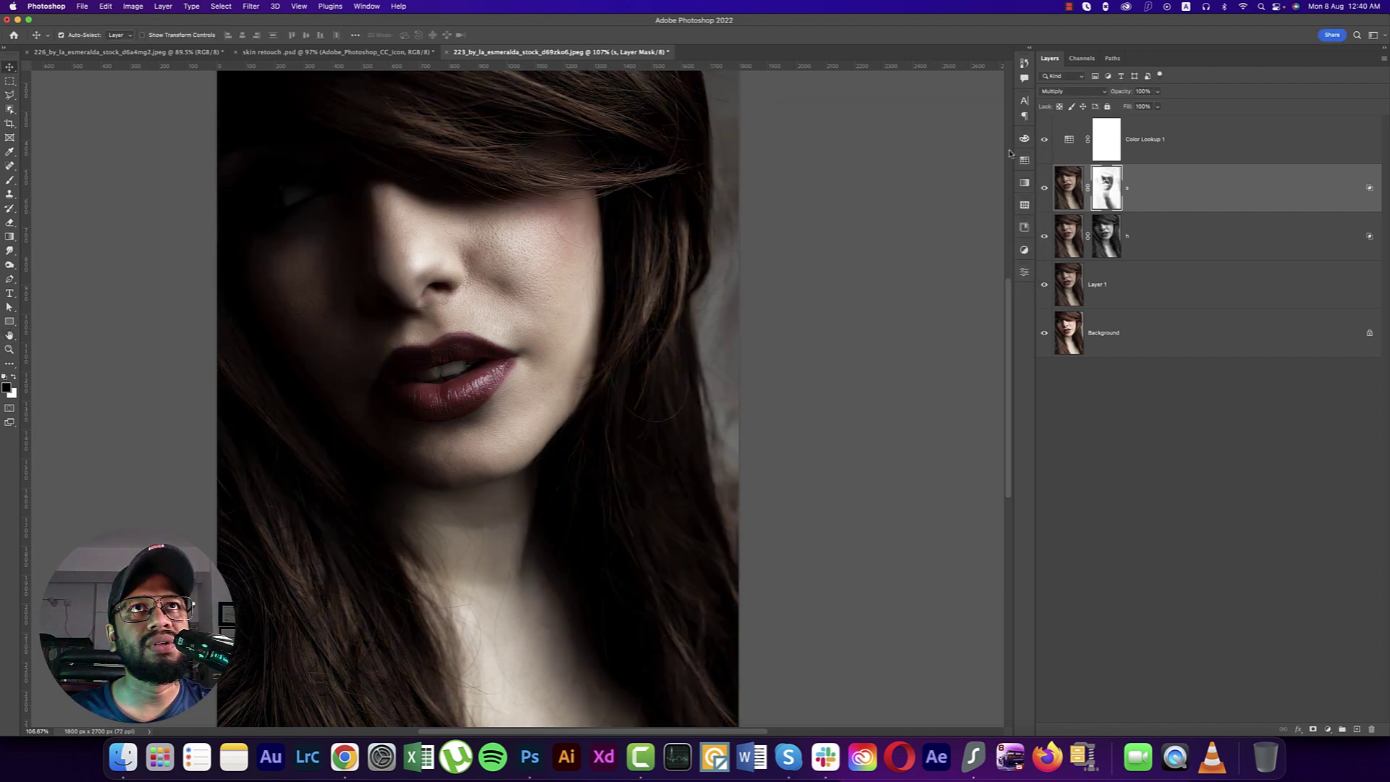
# Step: Group layers s and h and name the group D B
pyautogui.keyDown('shift'); pyautogui.click(1198, 242); pyautogui.keyUp('shift')
pyautogui.press('super+g')
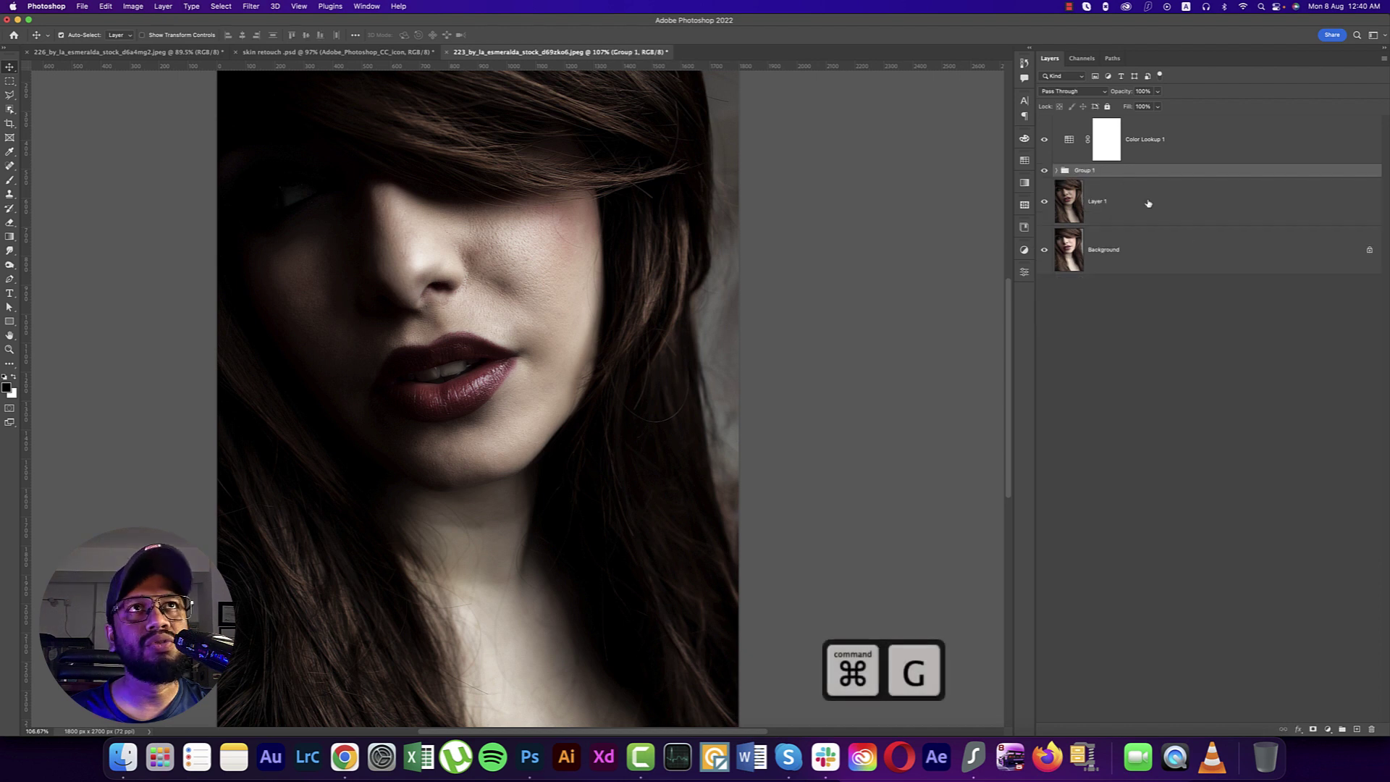
pyautogui.doubleClick(1088, 171)
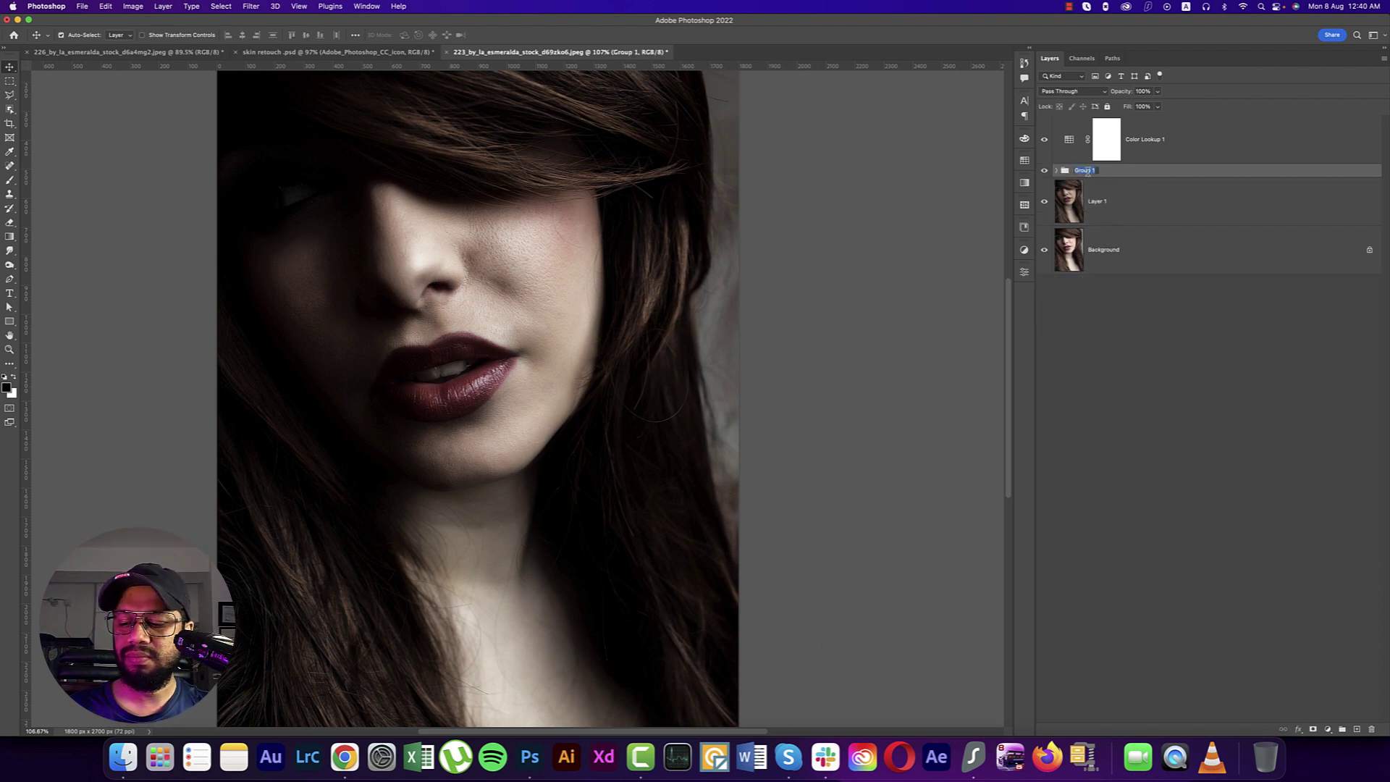
pyautogui.write('D B')
pyautogui.press('Return')
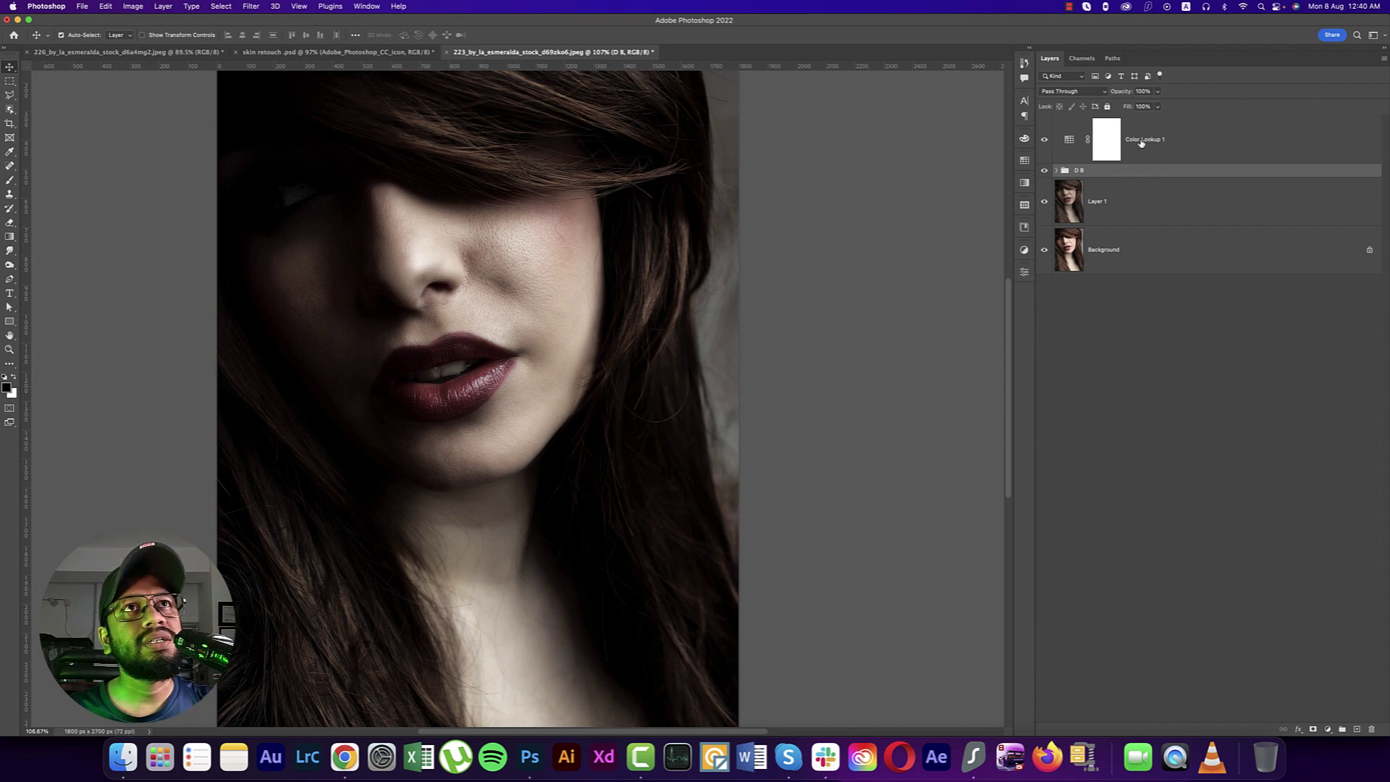
# Step: Add a mask to the D B group and fill it using Apply Image with the merged RGB image, not inverted
pyautogui.click(1313, 729)
pyautogui.click(133, 6)
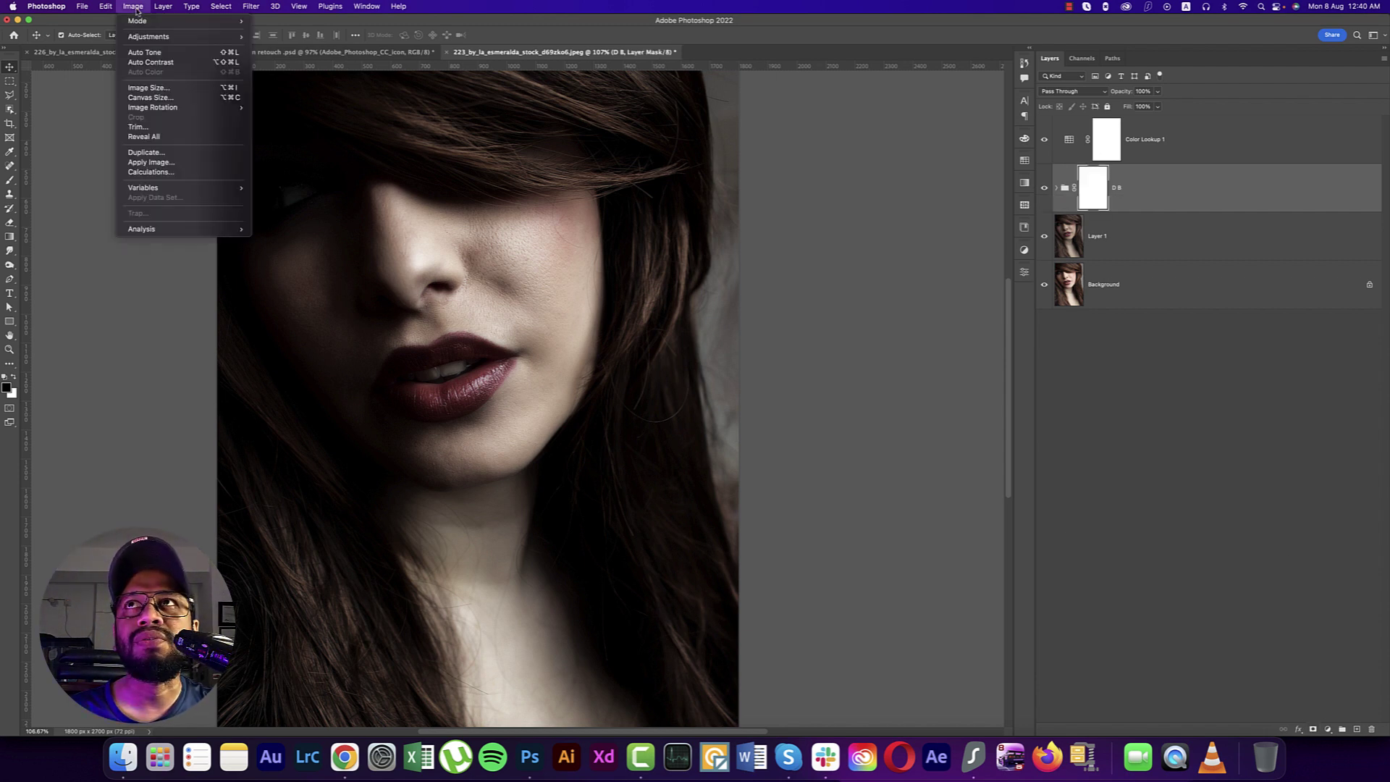
pyautogui.click(151, 162)
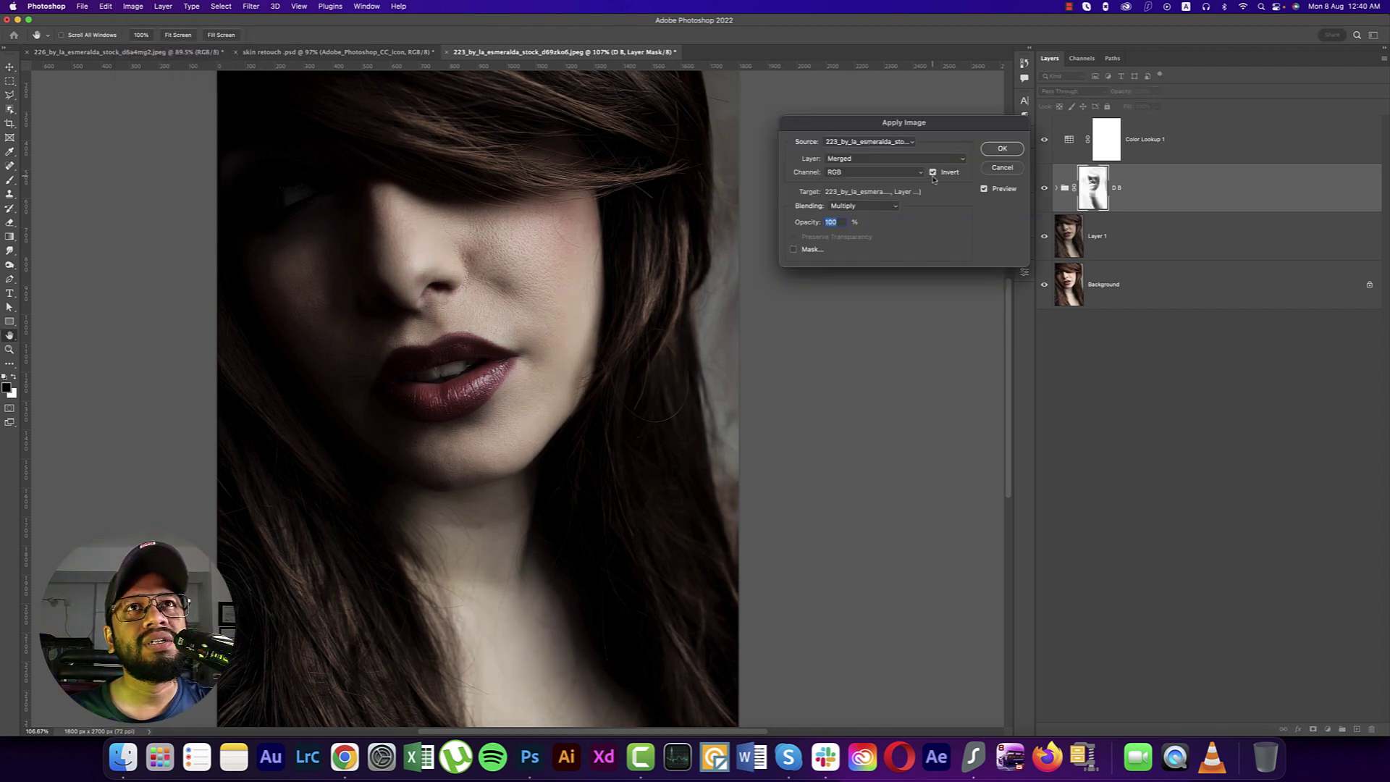
pyautogui.click(932, 173)
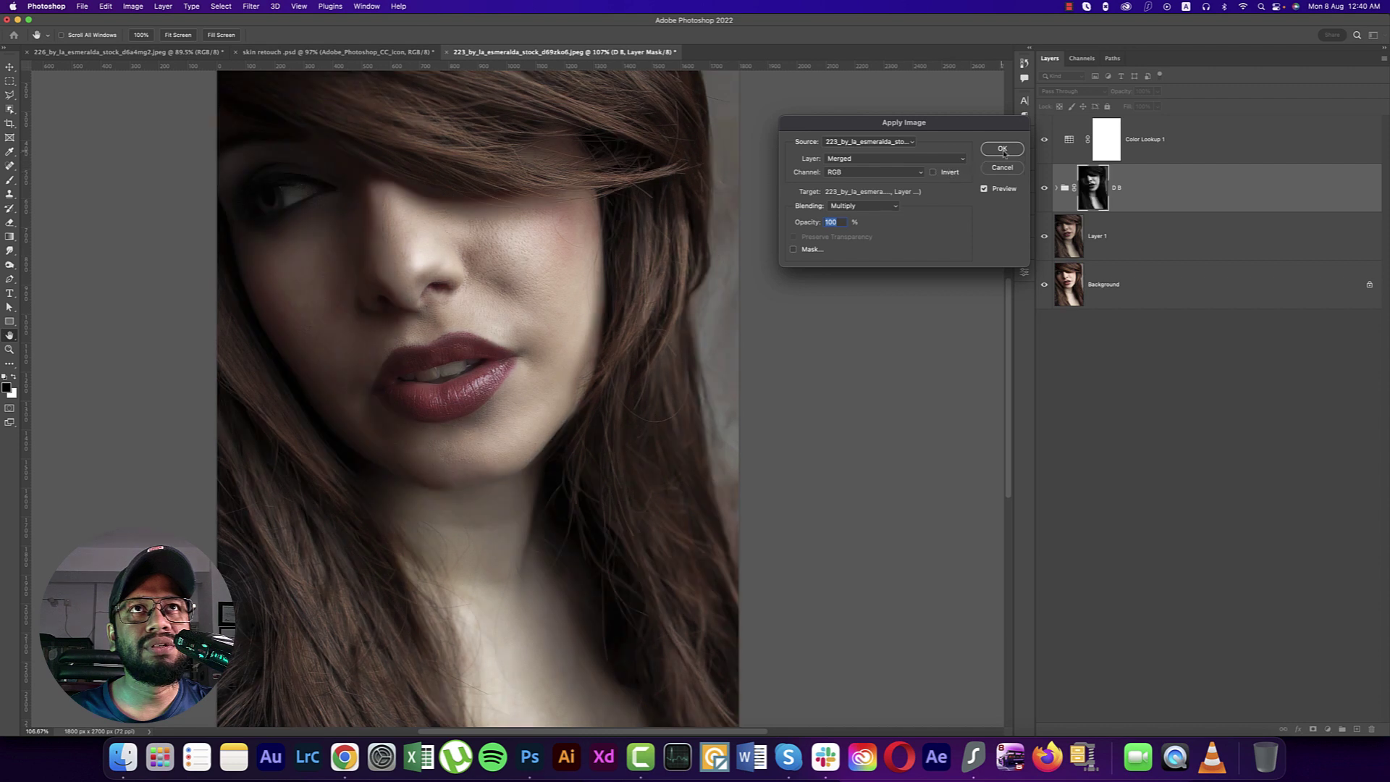
pyautogui.click(1002, 149)
# Step: Compare the image with the D B group hidden and shown, and lower the group's fill to about 39%
pyautogui.click(1045, 188)
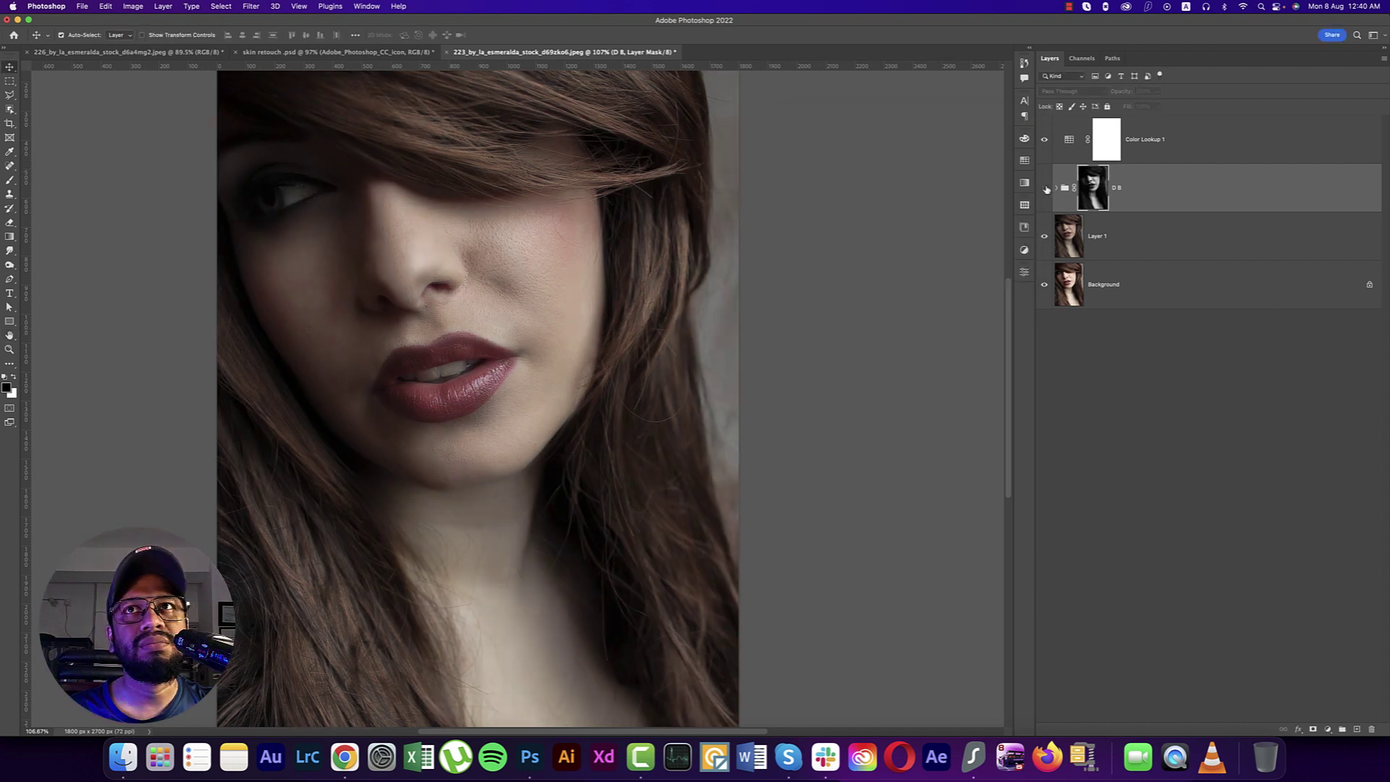
pyautogui.click(1045, 188)
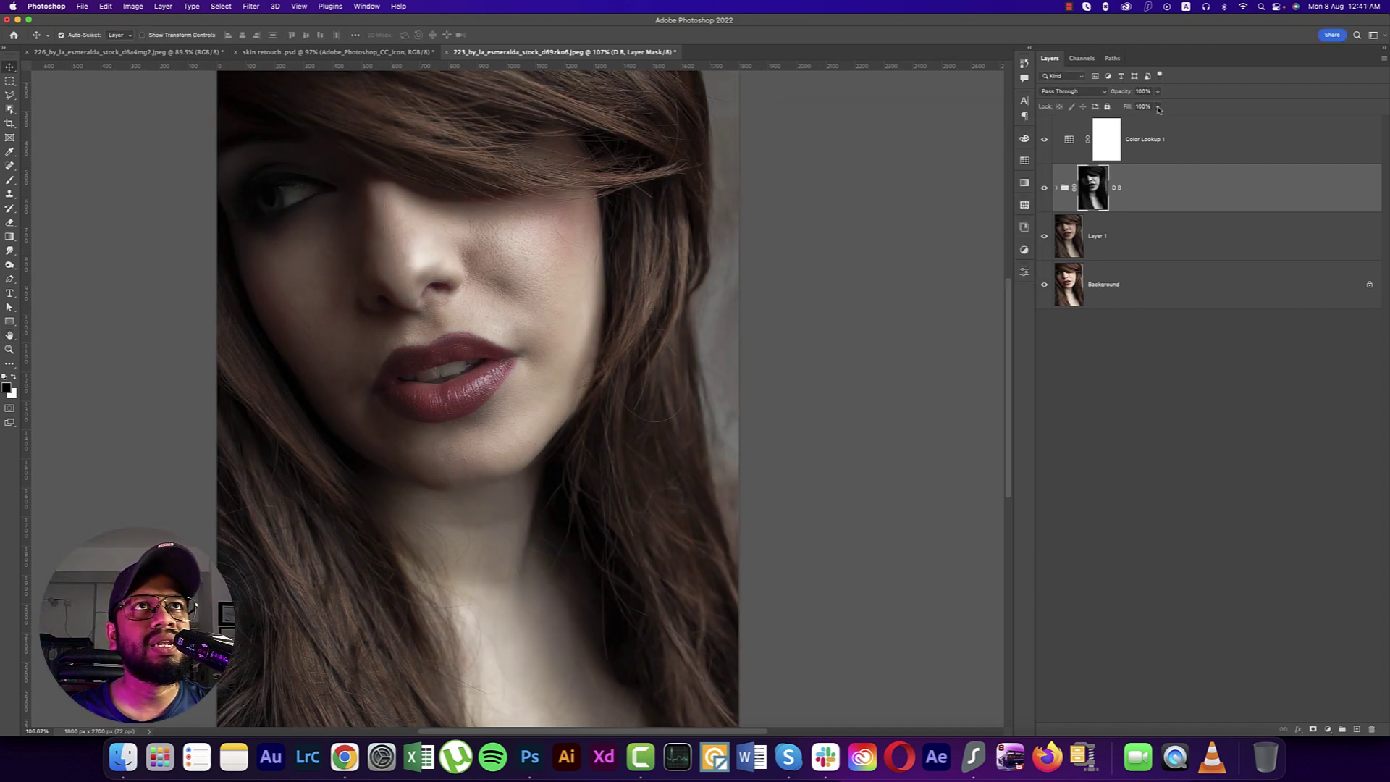
pyautogui.moveTo(1158, 107); pyautogui.dragTo(1128, 124)
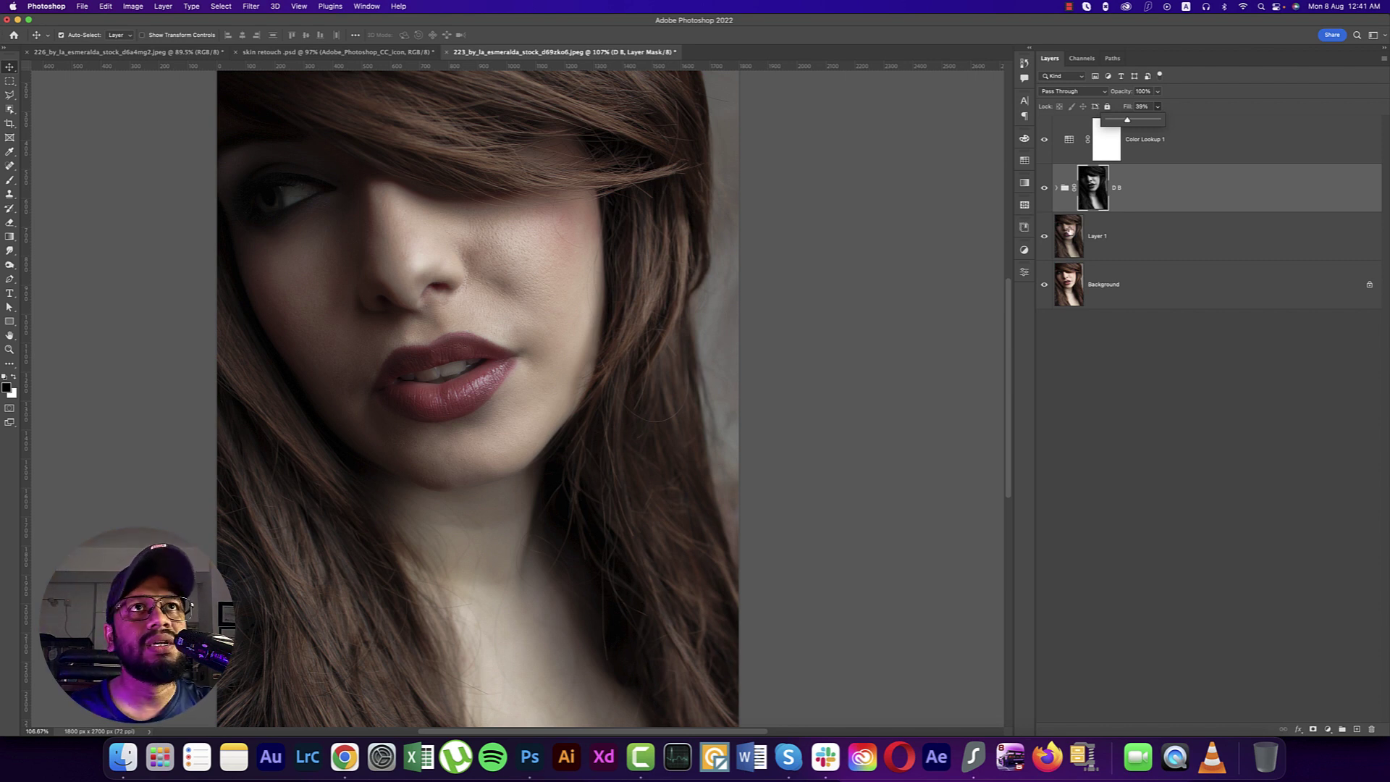
# Step: Select the Color Lookup 1 layer and compare the edit with the original by isolating the Background layer and restoring the others
pyautogui.click(1143, 145)
pyautogui.click(1144, 149)
pyautogui.click(1071, 148)
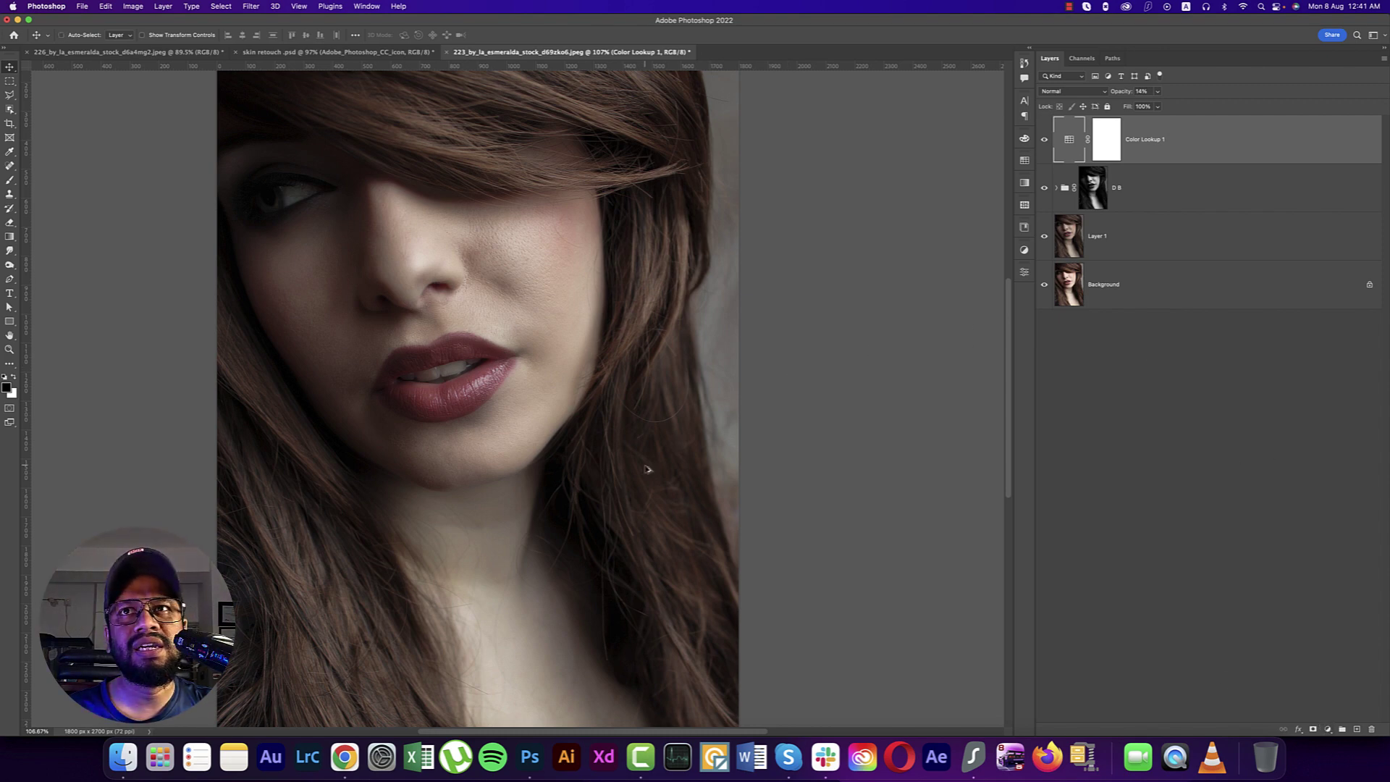
pyautogui.scroll(-2, 648, 470)
pyautogui.hscroll(1, 648, 471)
pyautogui.keyDown('alt'); pyautogui.click(1044, 286); pyautogui.keyUp('alt')
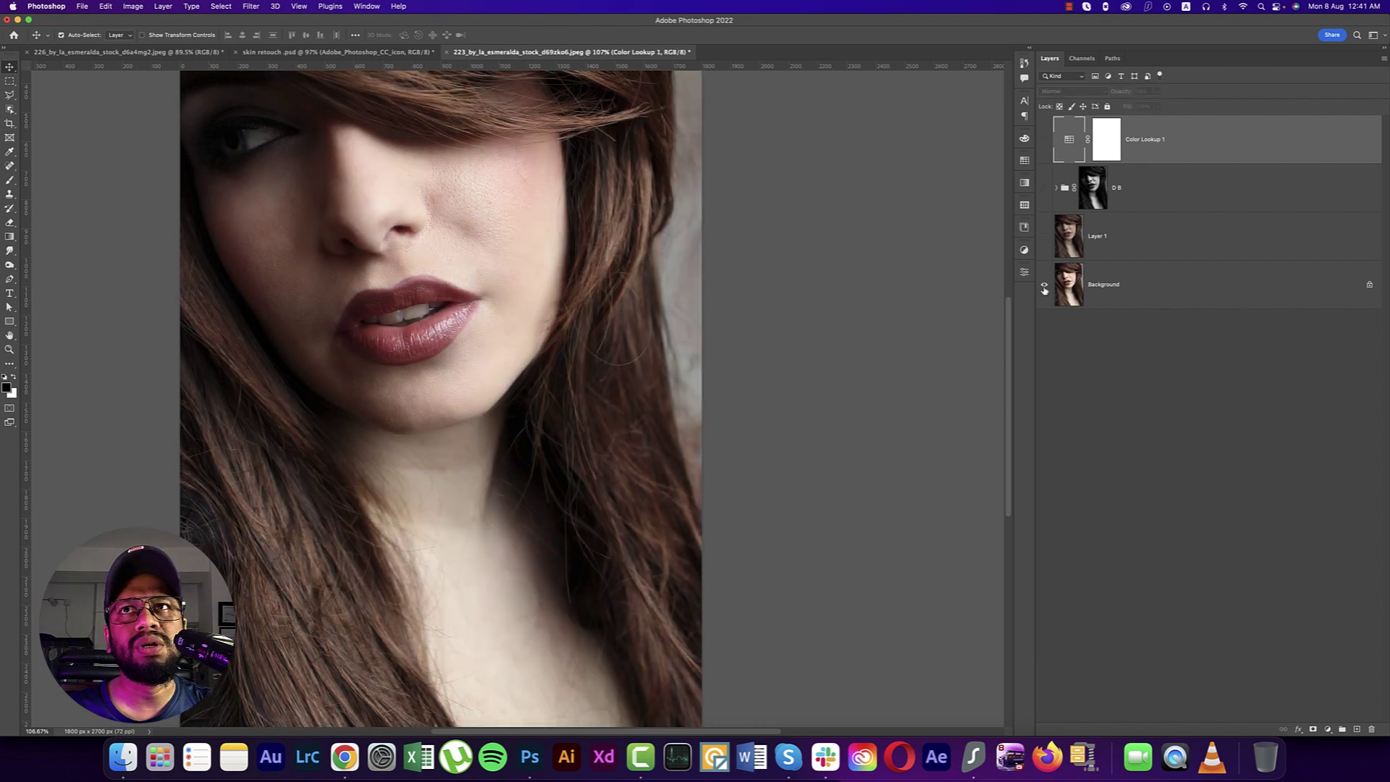
pyautogui.keyDown('alt'); pyautogui.click(1044, 286); pyautogui.keyUp('alt')
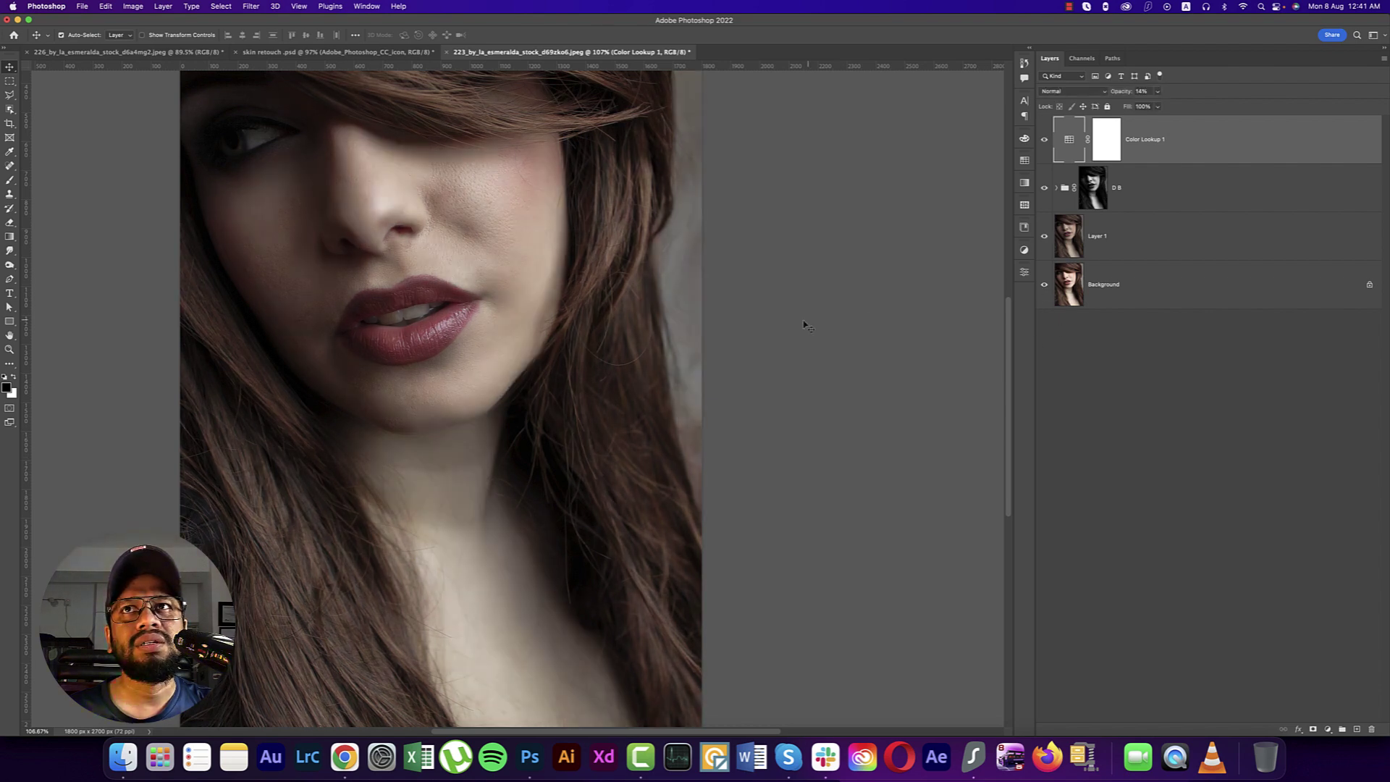